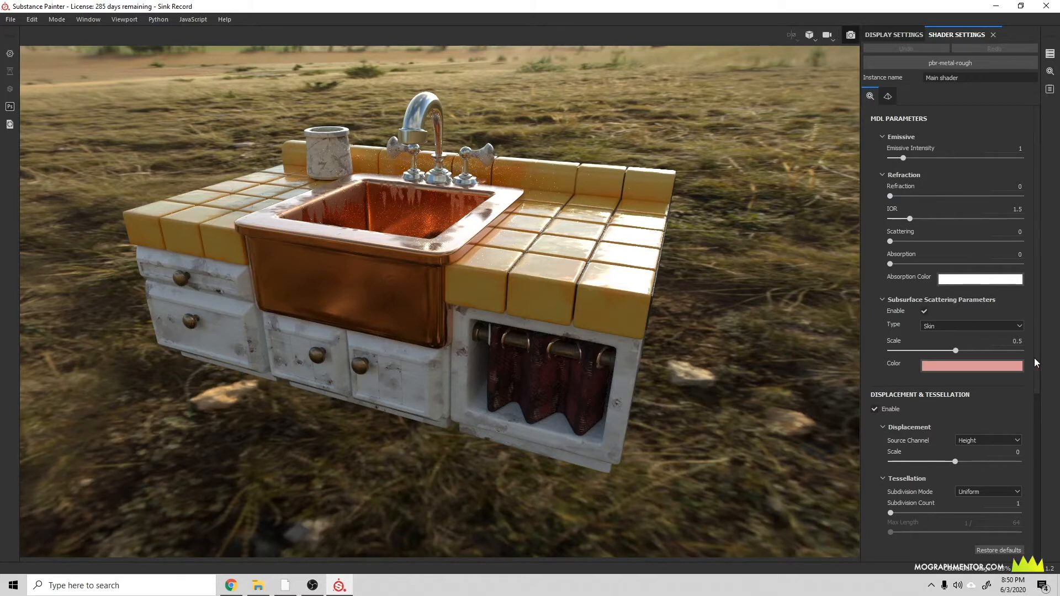
Review the main shader's MDL, subsurface scattering, displacement and tessellation parameters in the shader settings
scroll(1029, 407, down, 2)
scroll(1029, 407, down, 2)
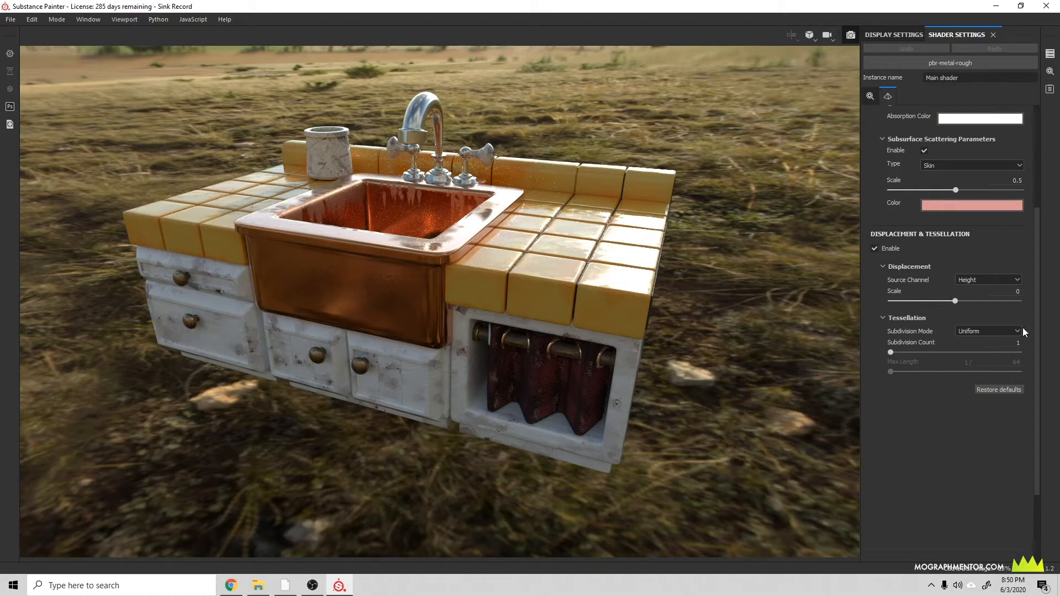
drag(1034, 342, 1034, 242)
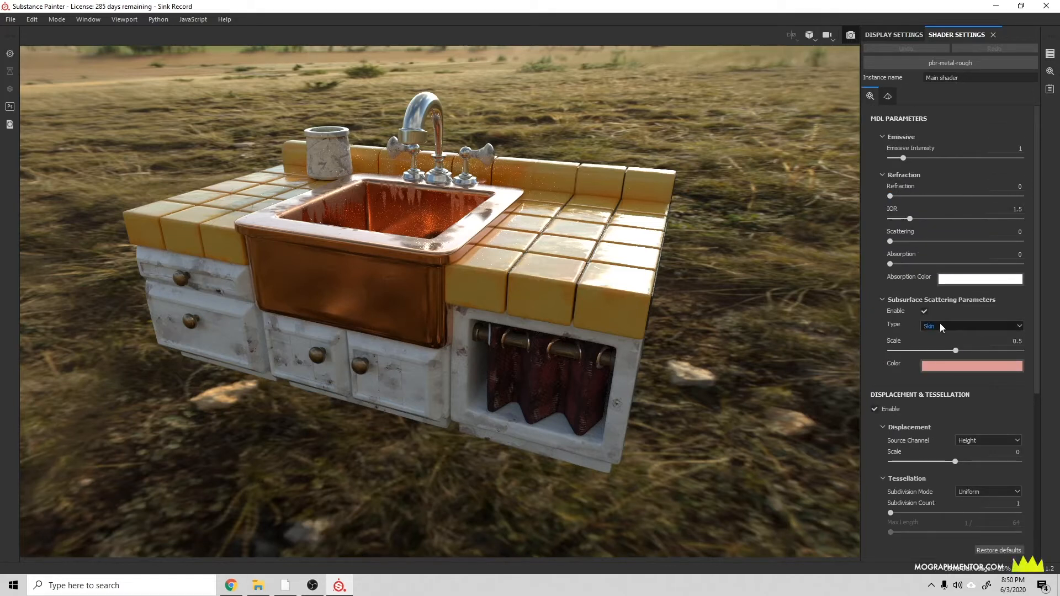
click(892, 99)
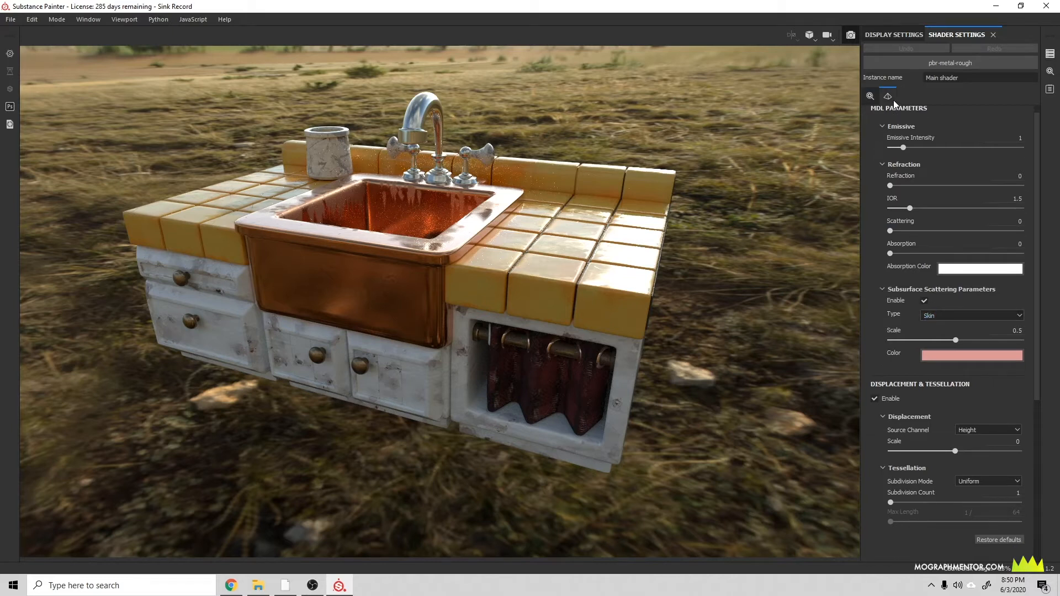
click(876, 100)
click(888, 96)
click(875, 98)
Search the environment maps for "int" and set the environment map to Bus Garage in the display settings
click(890, 35)
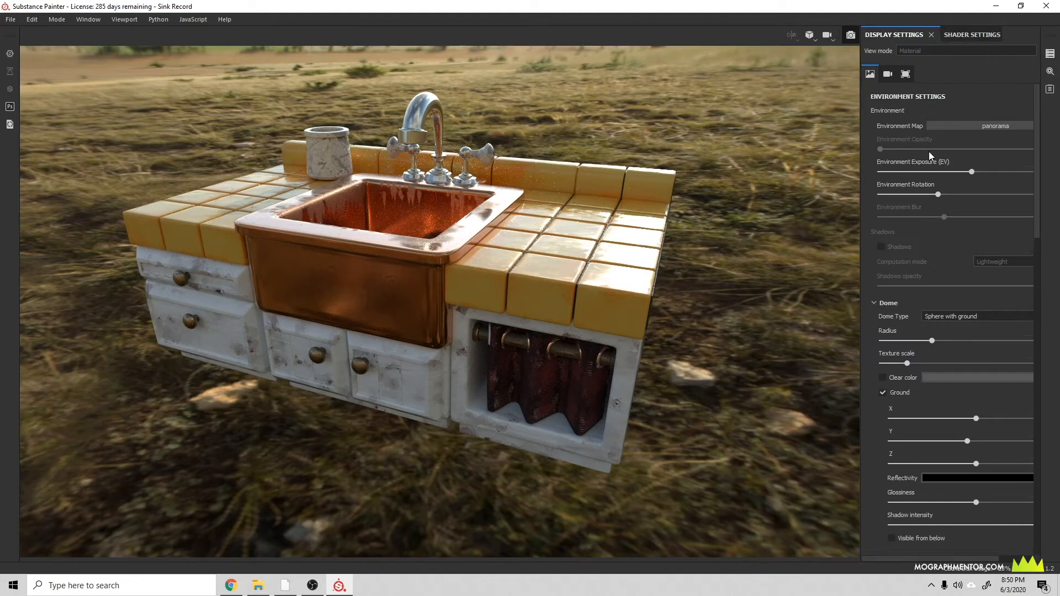
click(951, 125)
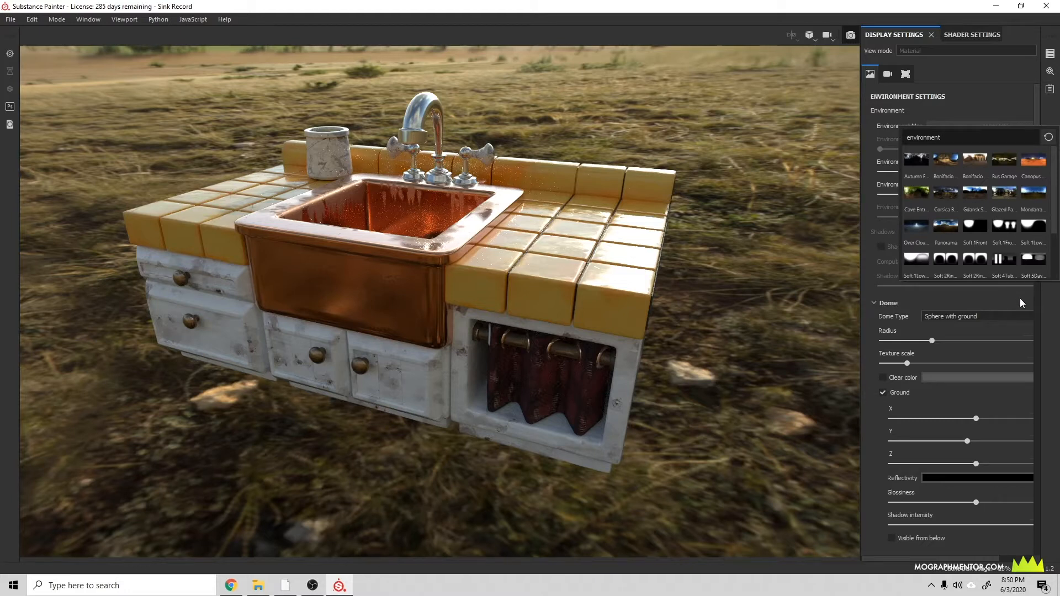
mouse_move(972, 177)
text(k)
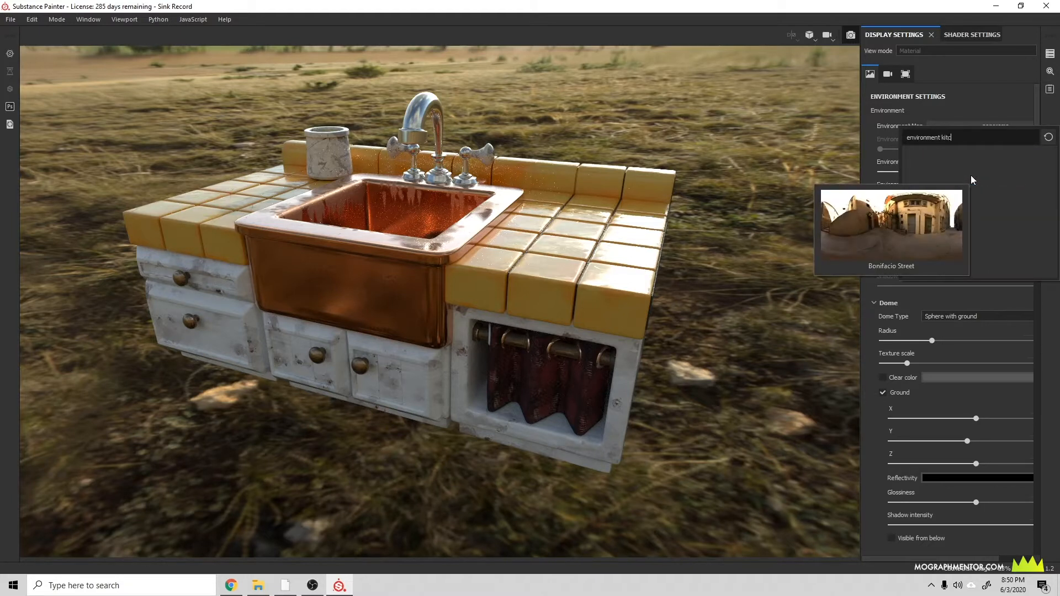
key(BackSpace)
text(int)
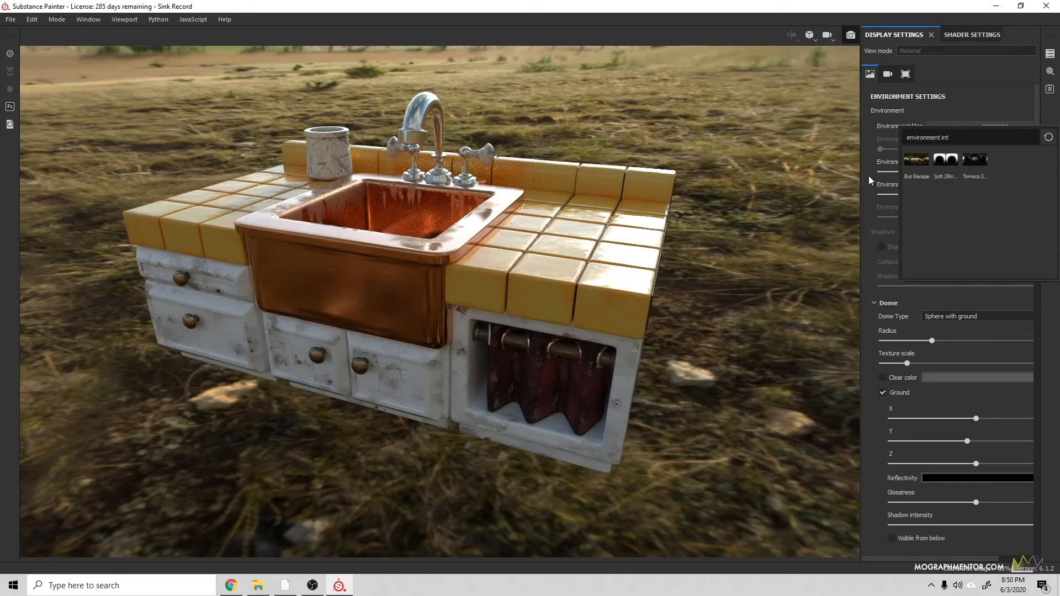
click(915, 161)
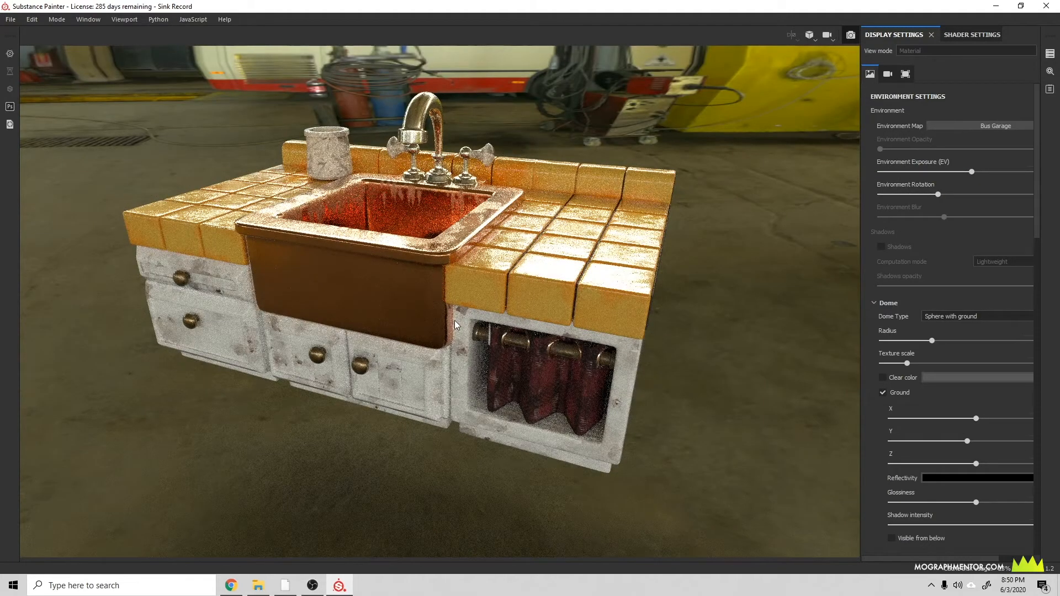
Try the Infinite sphere dome type and set the environment's dome type to Sphere
alt+drag(387, 282, 767, 304)
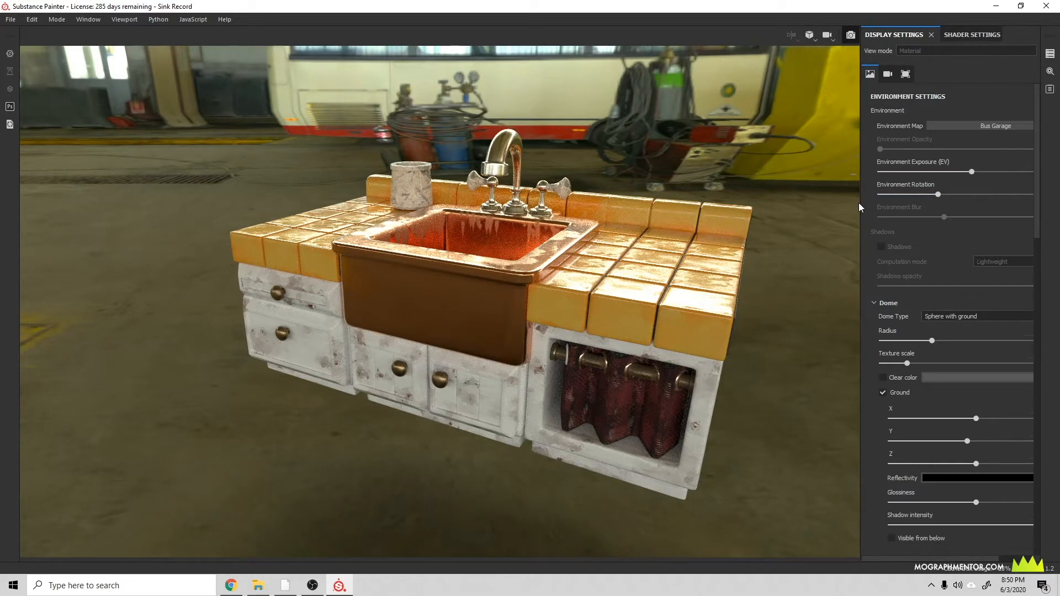
drag(859, 203, 782, 220)
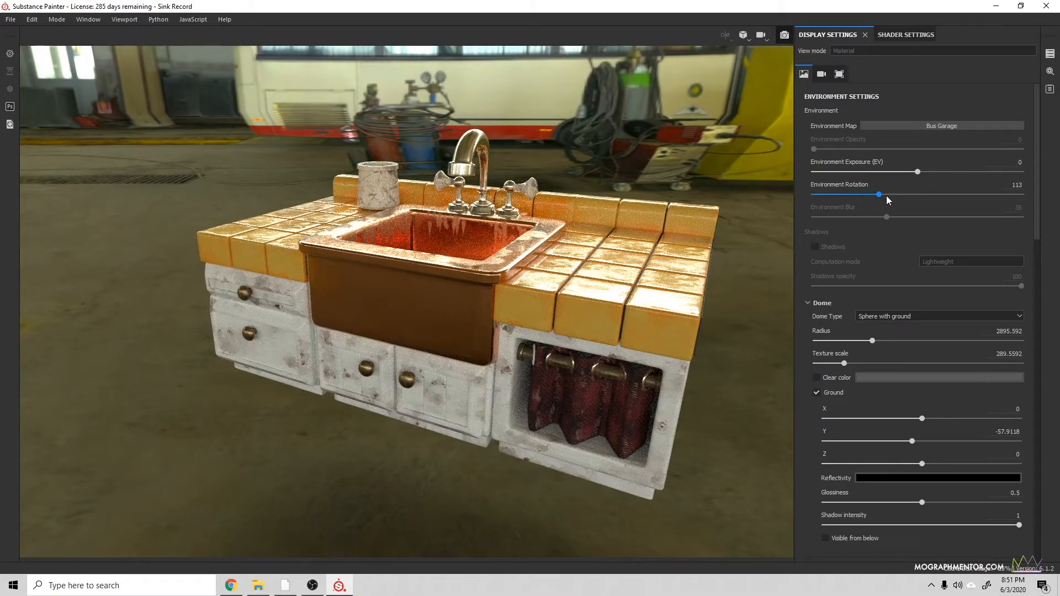
click(896, 324)
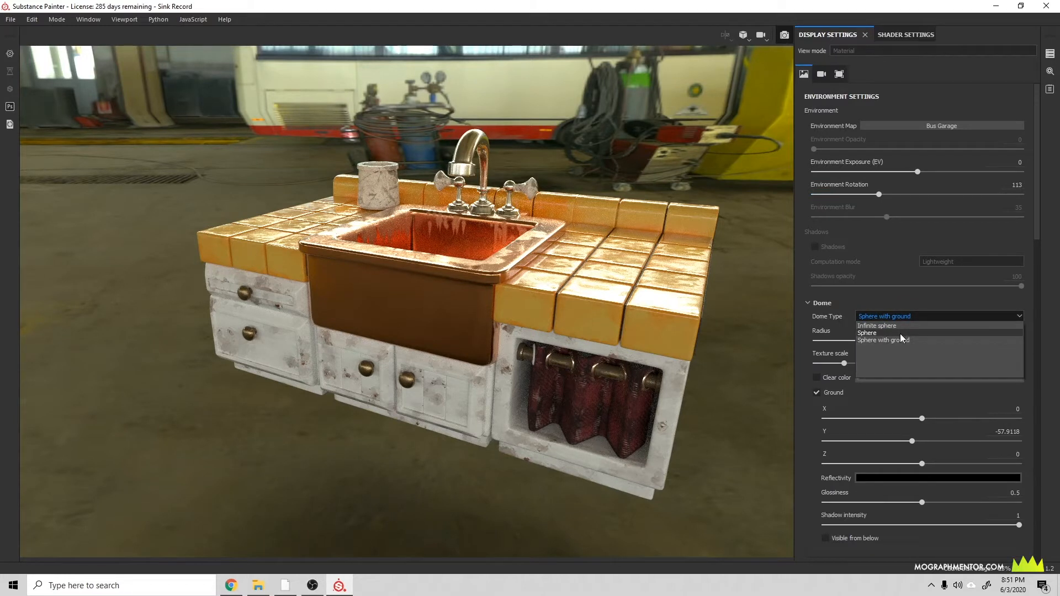
click(902, 340)
click(908, 315)
click(899, 327)
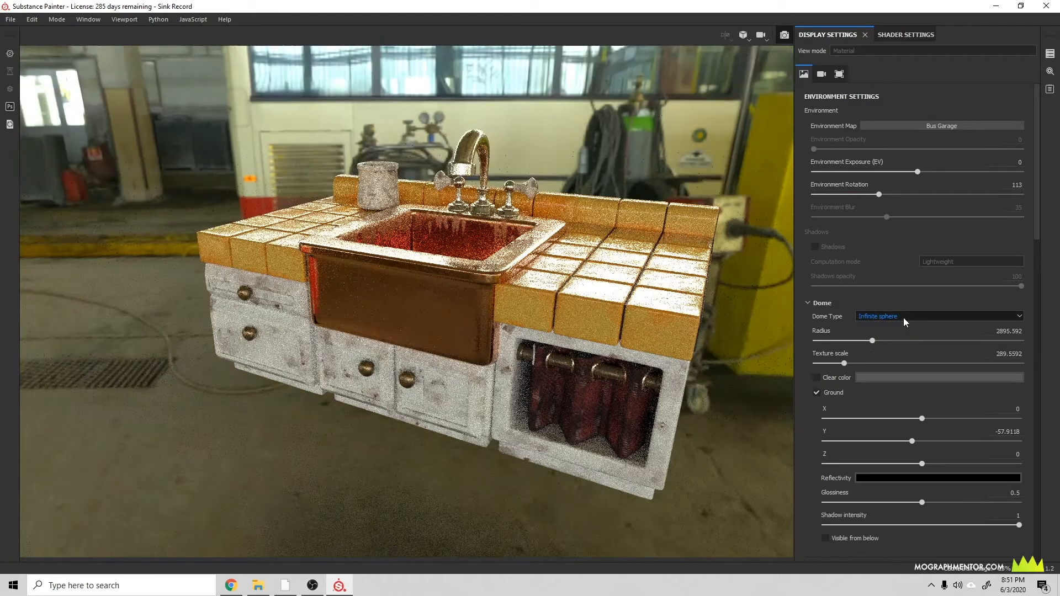
click(903, 317)
click(888, 330)
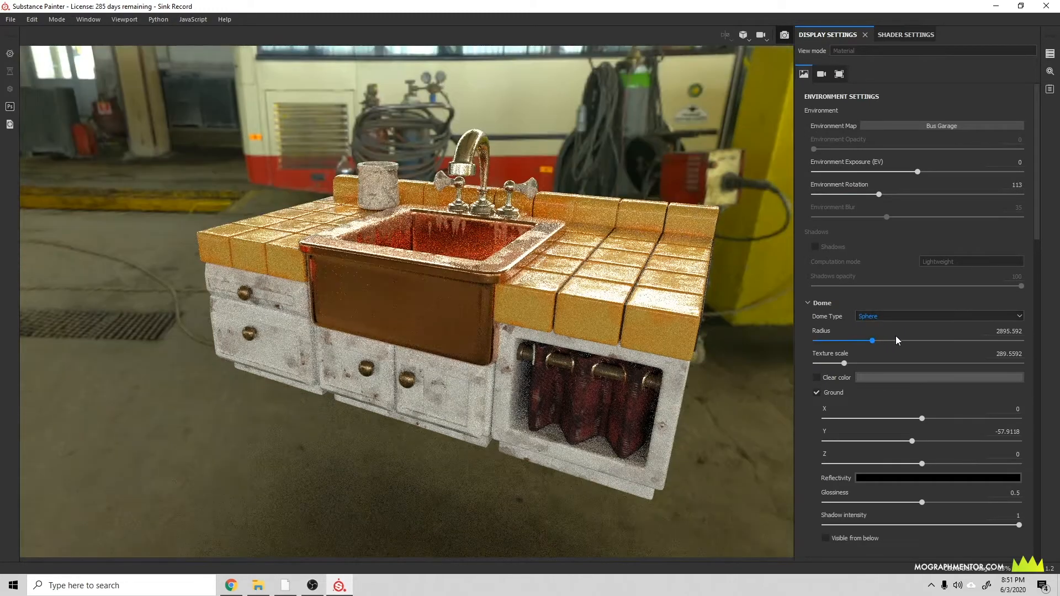
Enable the dome's clear color and set it to bright blue, about R 0.017, G 0.533, B 0.660
click(816, 379)
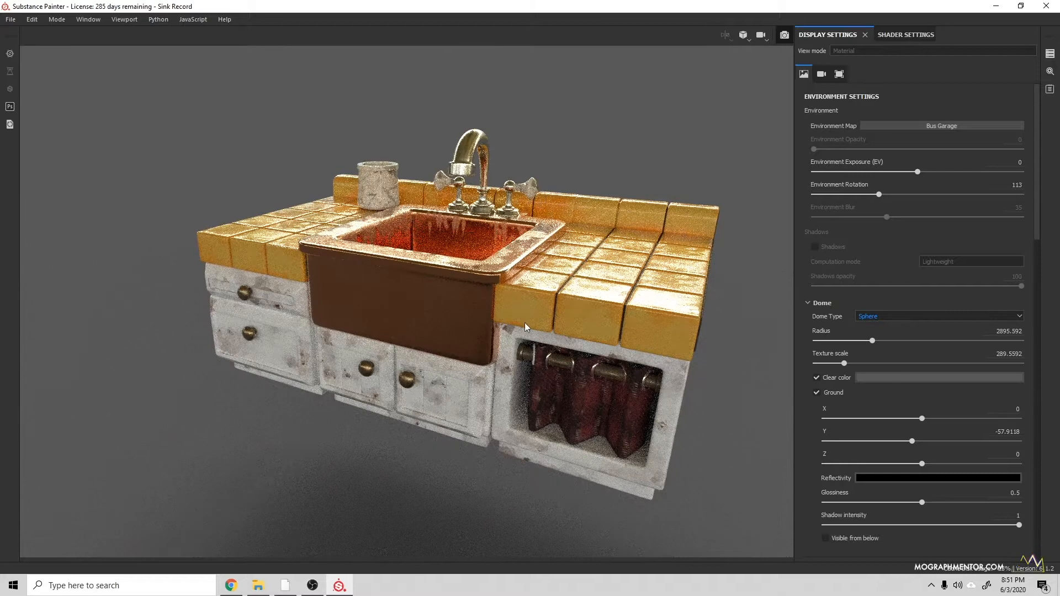
click(892, 378)
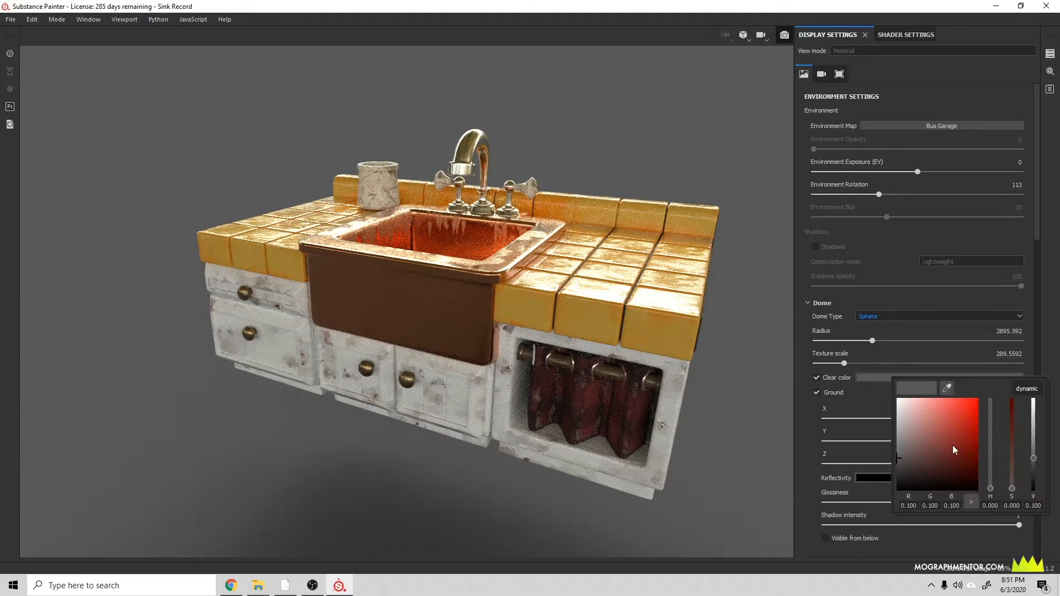
drag(961, 421, 957, 413)
drag(989, 453, 962, 412)
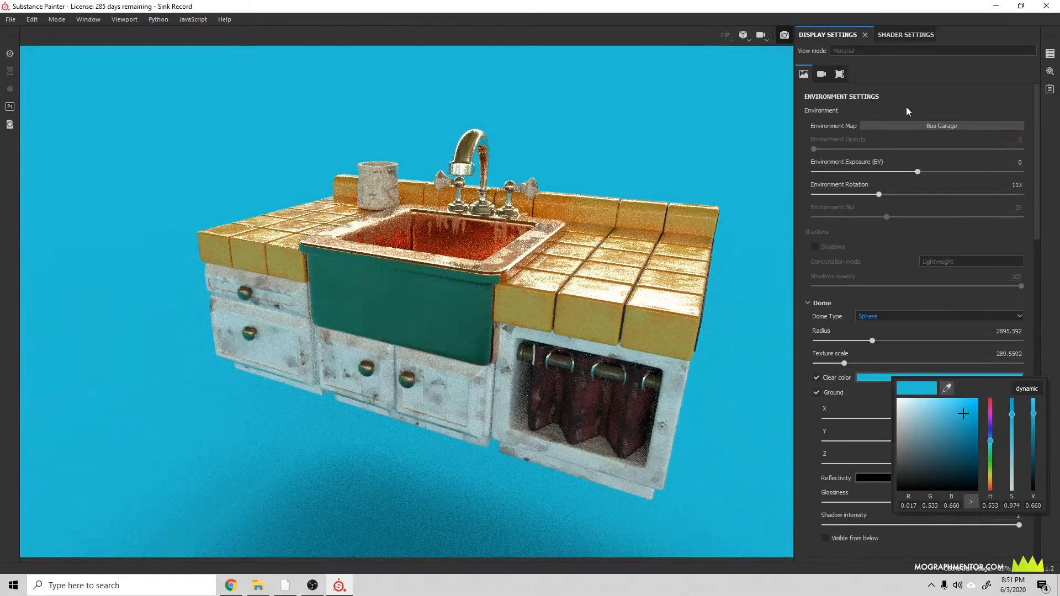
Clear the extra search term from the environment map list and set the environment map to Panorama
click(930, 126)
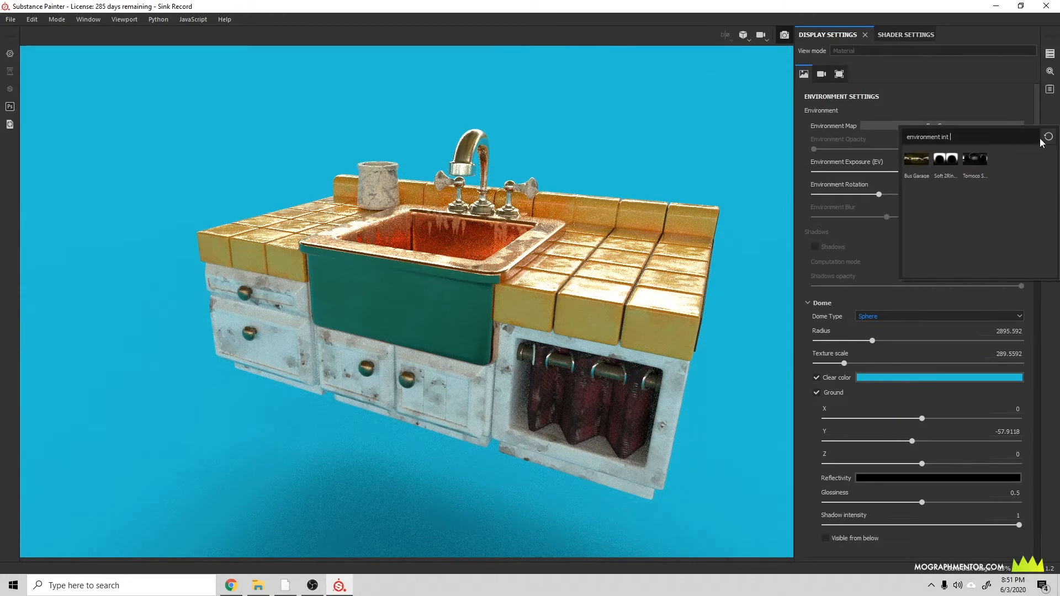
key(BackSpace)
key(BackSpace)
key(BackSpace)
key(BackSpace)
key(BackSpace)
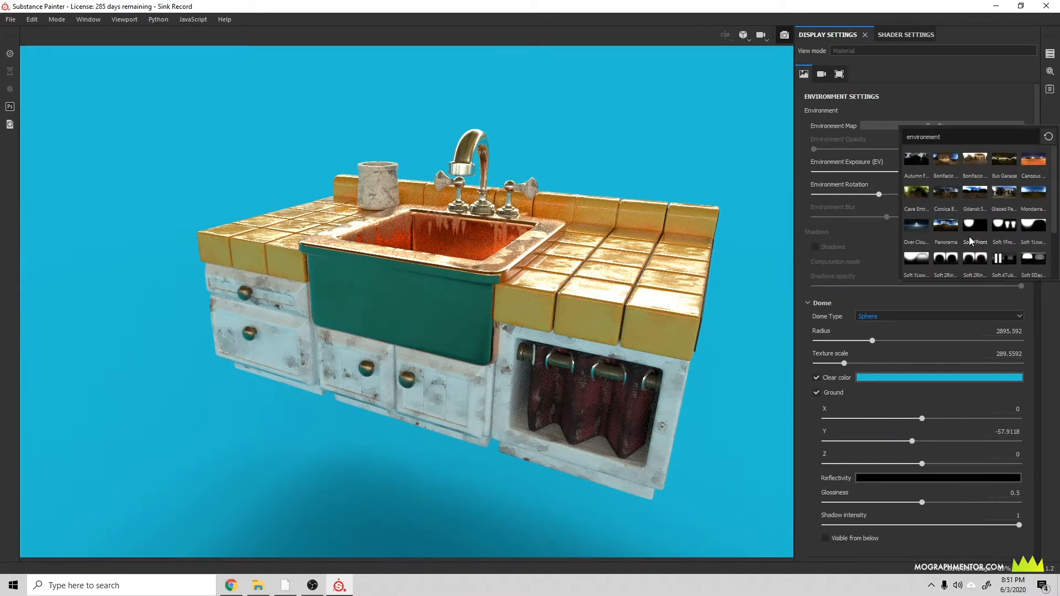
scroll(971, 241, down, 2)
scroll(980, 245, up, 2)
click(946, 227)
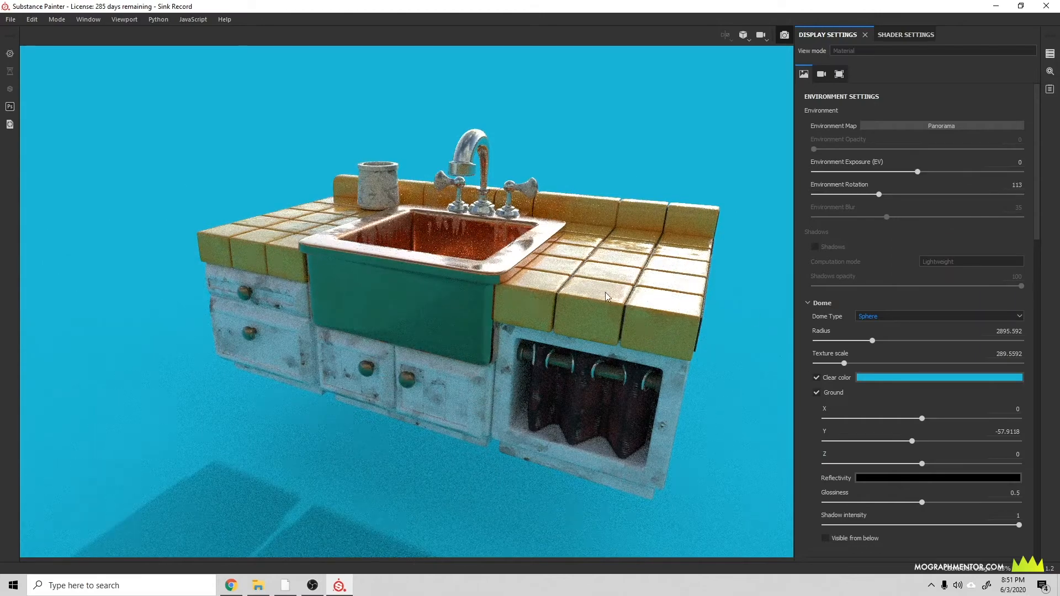
alt+middle_drag(641, 312, 575, 322)
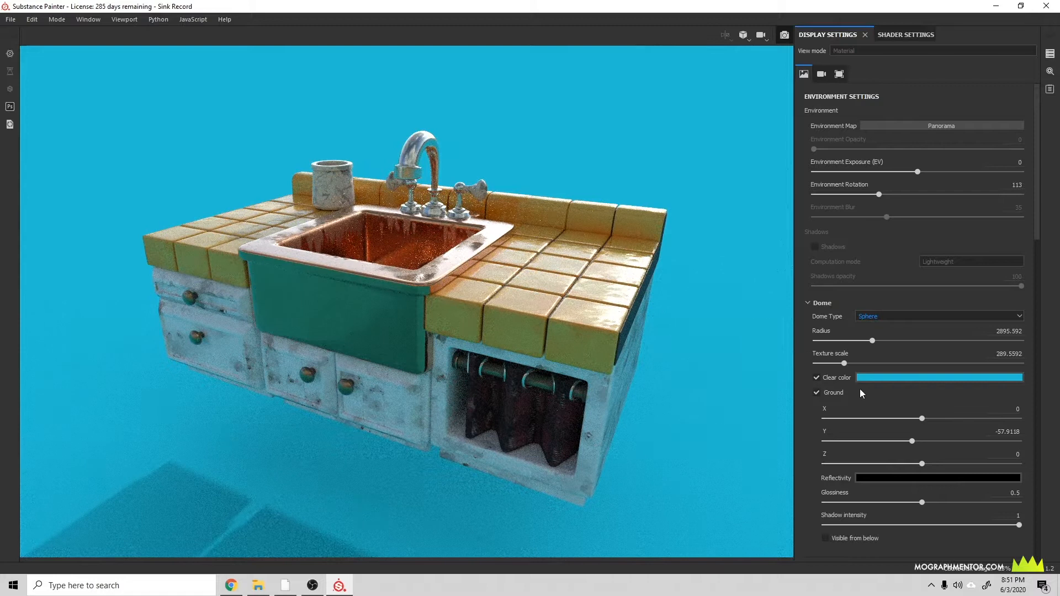
Set the dome ground's Y position to -33 so the ground meets the base of the sink cabinet
scroll(857, 314, down, 3)
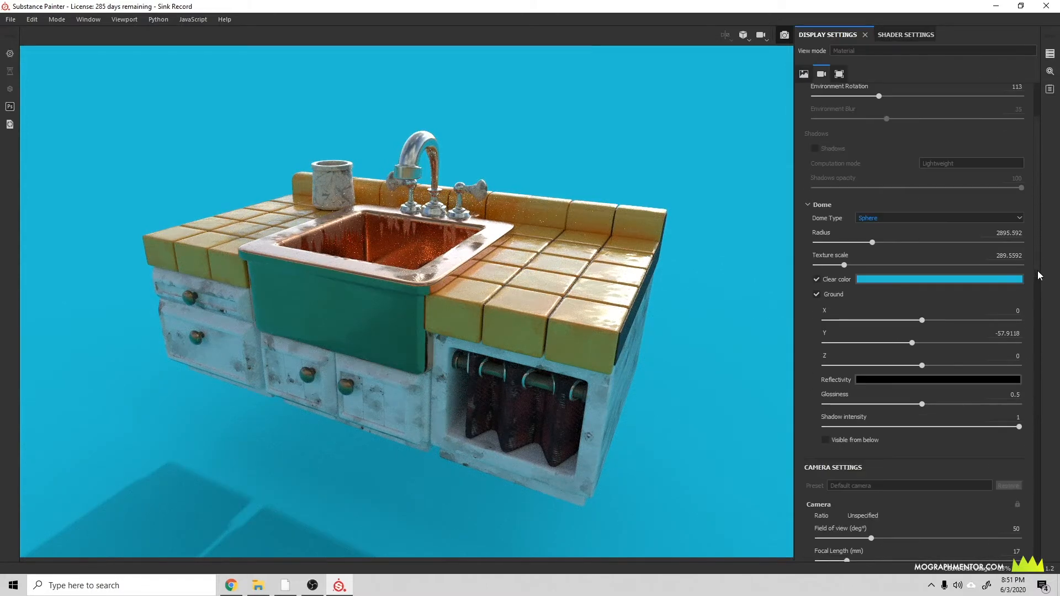
click(911, 303)
drag(910, 303, 917, 303)
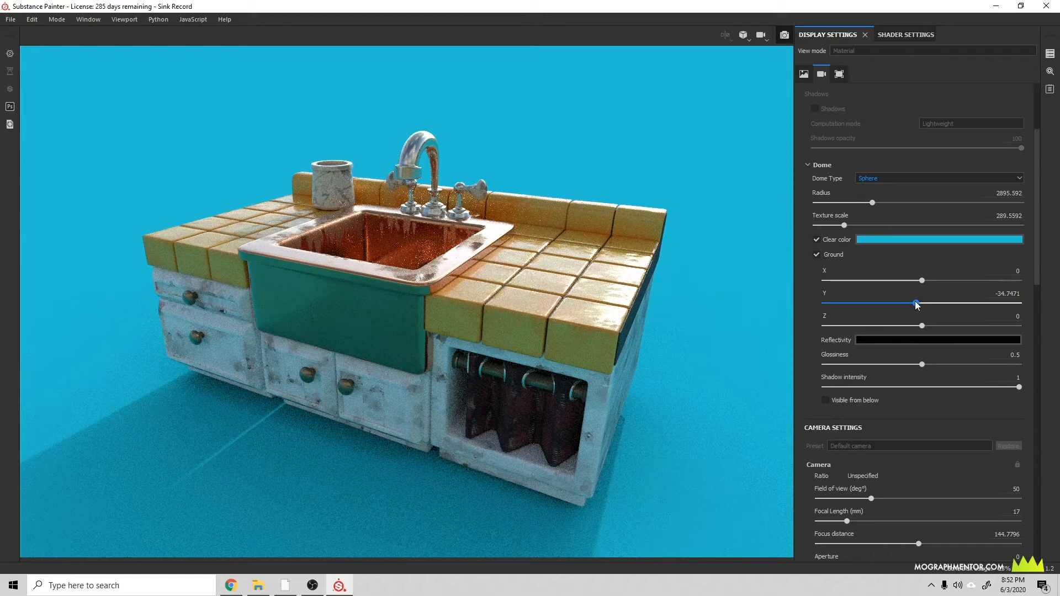
click(992, 293)
key(BackSpace)
text(-33)
key(Return)
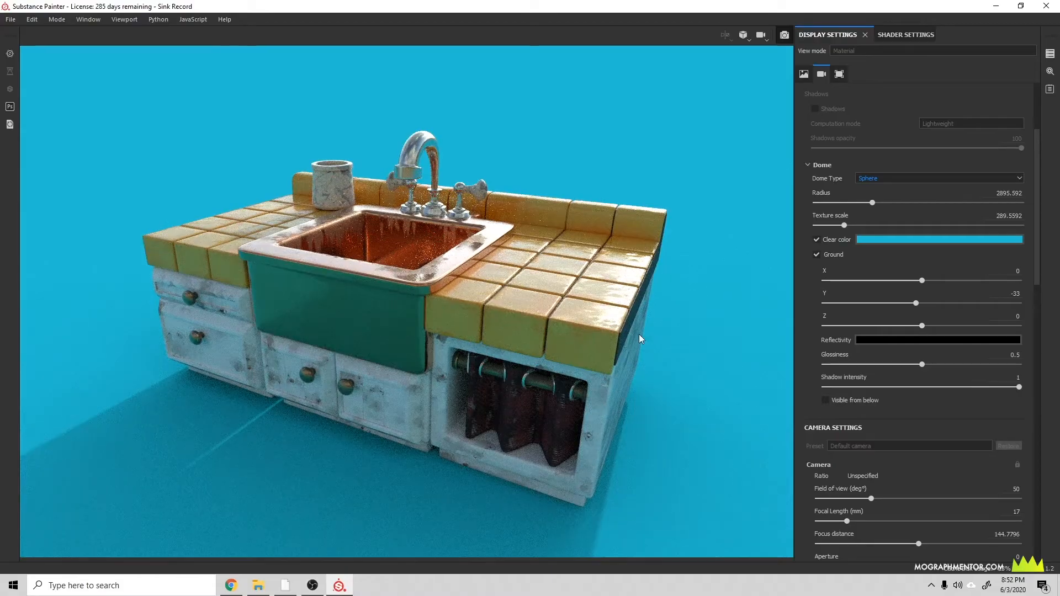
Try a white ground reflectivity color and return it to black
alt+drag(618, 489, 515, 481)
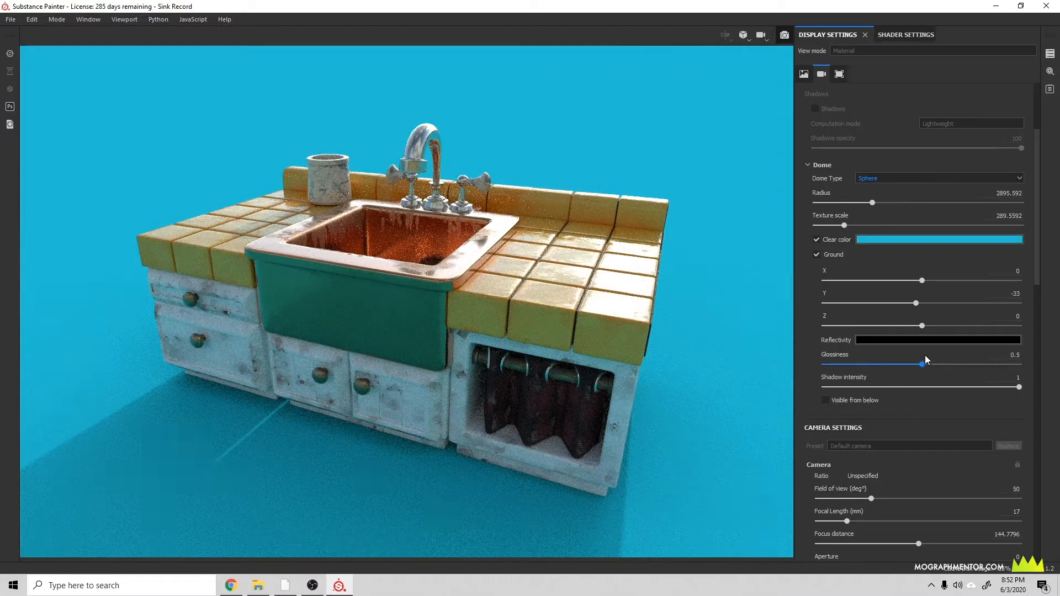
click(929, 339)
drag(984, 386, 909, 364)
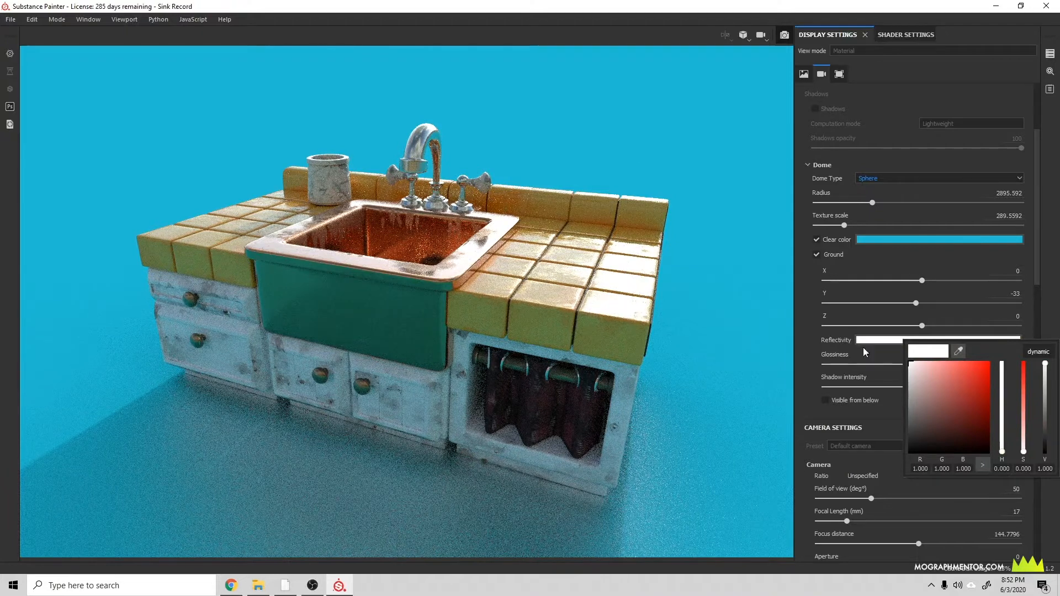
drag(926, 398, 879, 477)
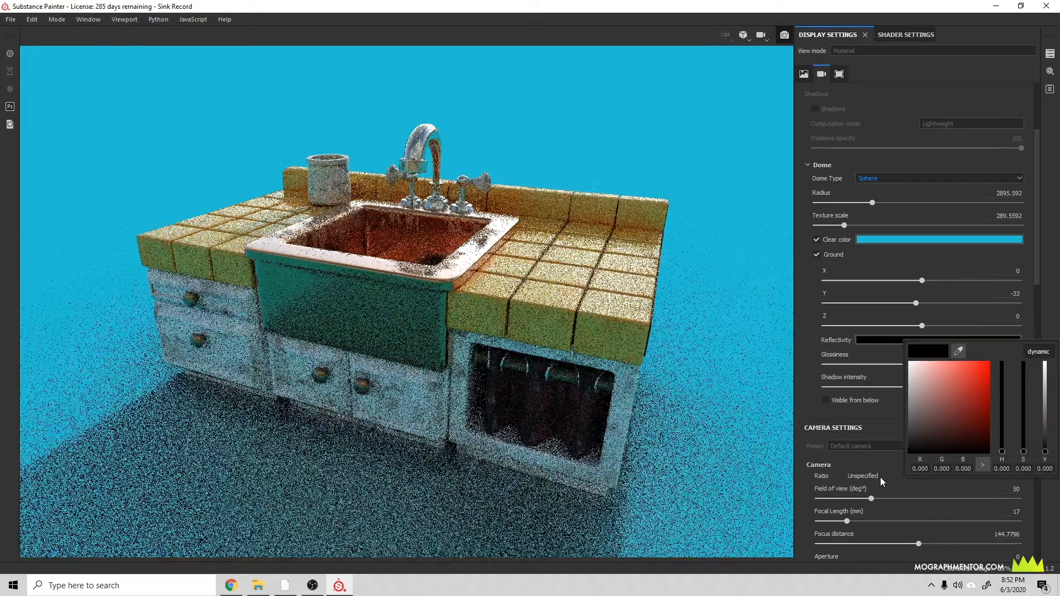
click(806, 368)
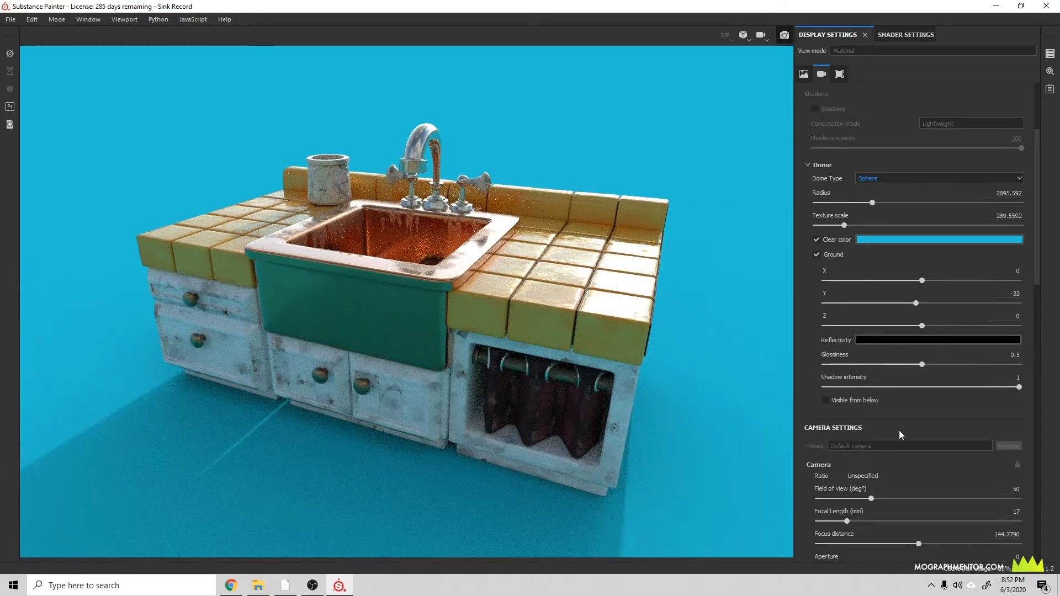
Set the camera's field of view to 52 degrees with a 16 mm focal length
scroll(896, 351, down, 2)
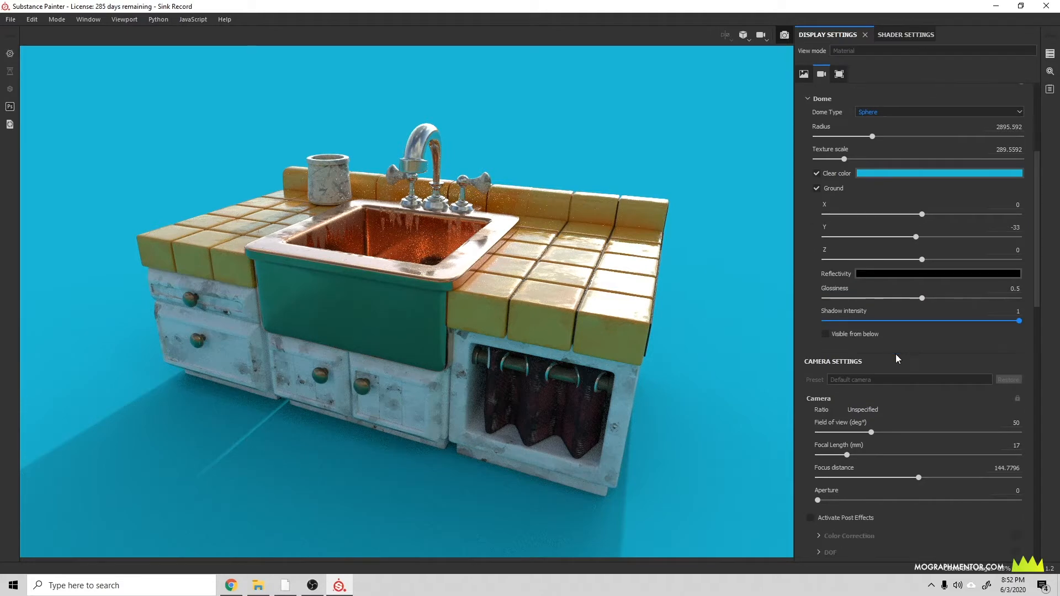
scroll(895, 356, down, 2)
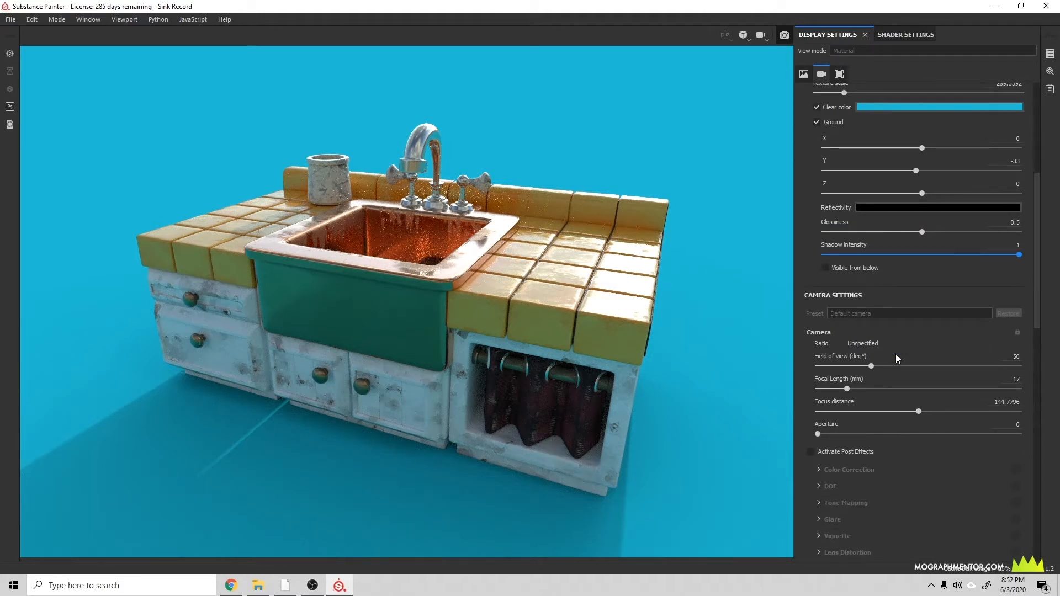
scroll(896, 353, down, 1)
drag(874, 330, 845, 359)
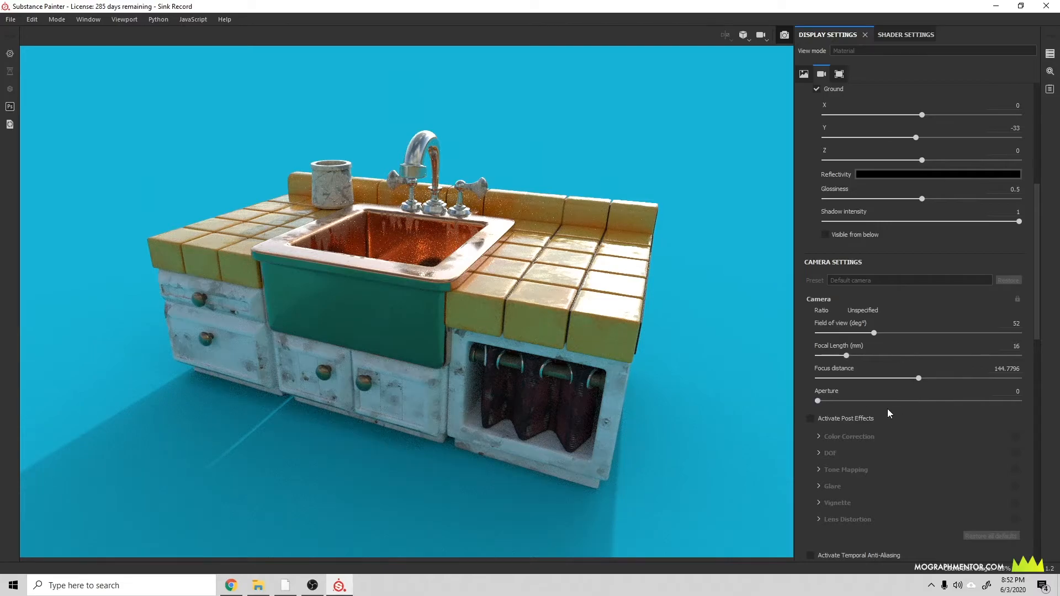
Set the camera's aperture to about 12.16 and auto-focus the camera on the front of the sink basin
drag(817, 401, 909, 402)
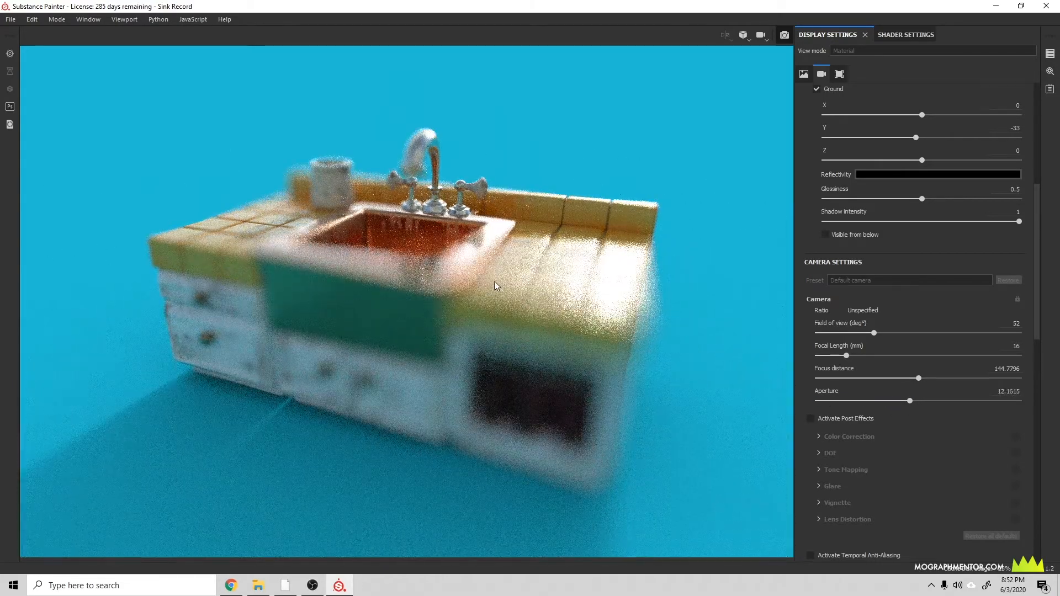
key(ctrl)
key(ctrl)
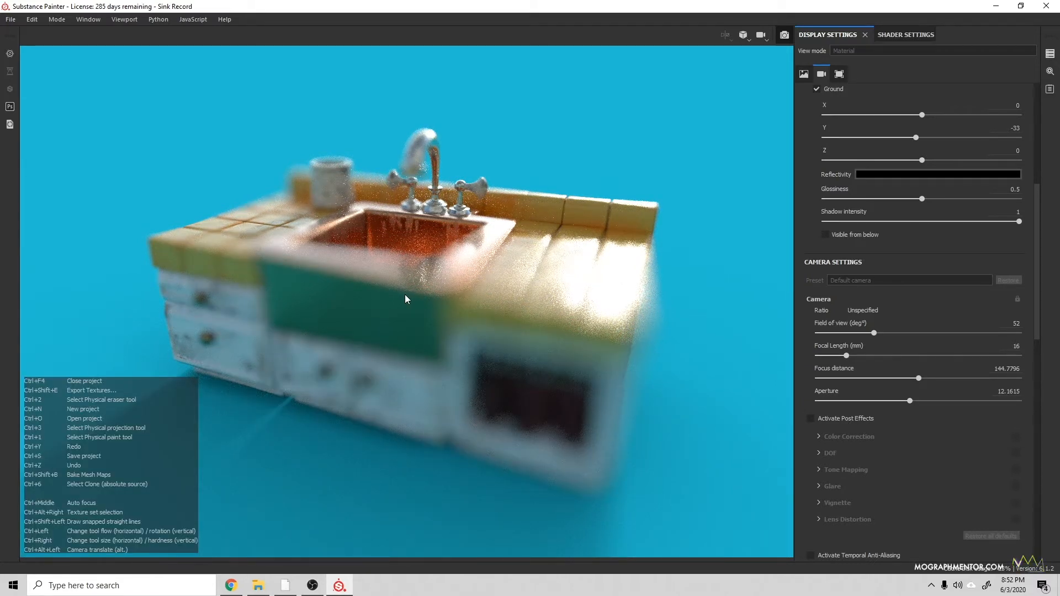
ctrl+middle_click(416, 303)
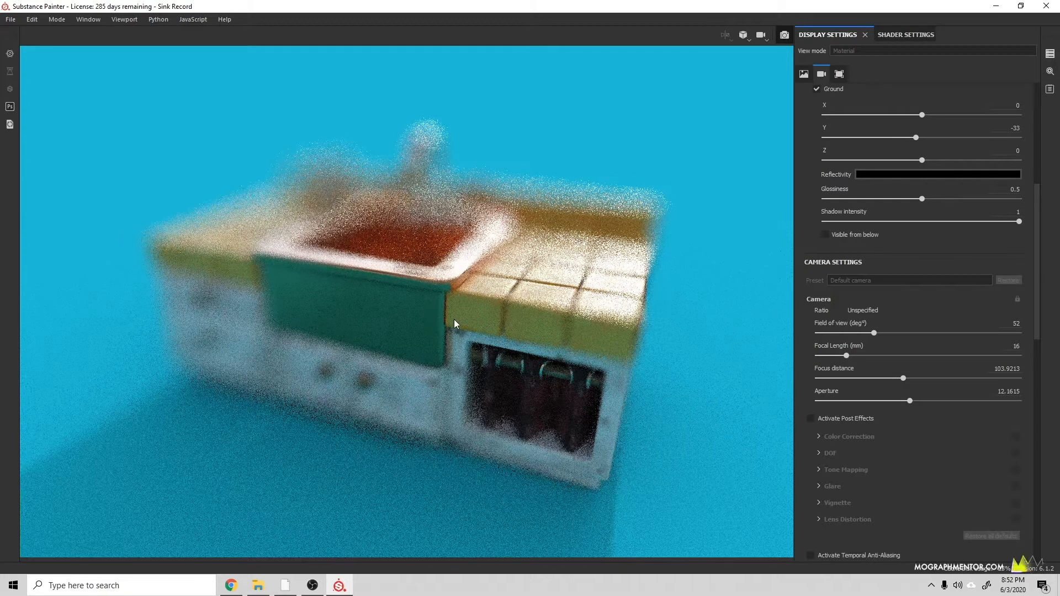
key(ctrl)
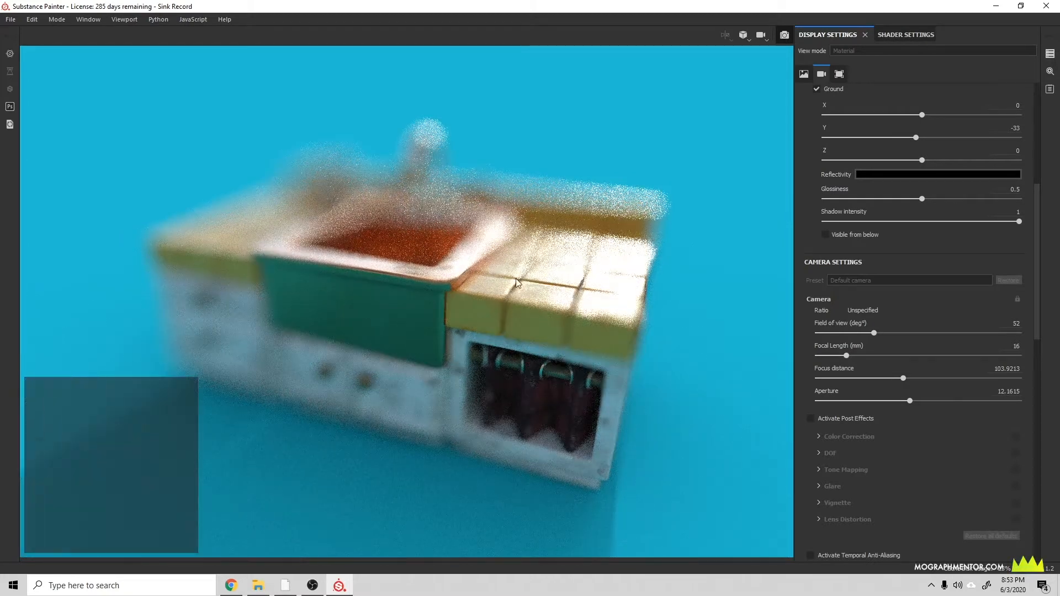
key(ctrl)
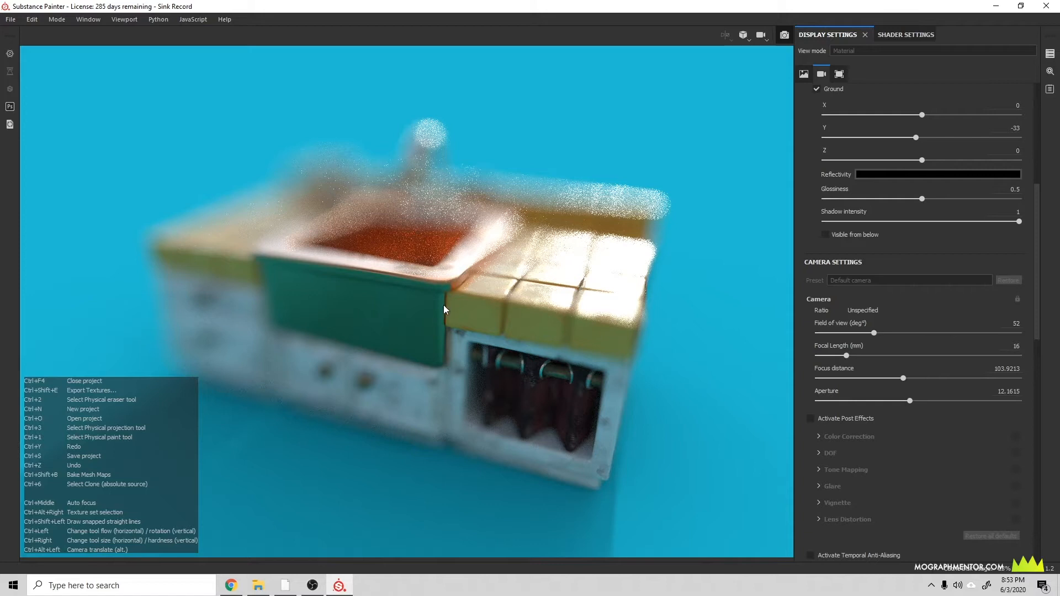
Auto-focus the camera on the sink basin and the counter corner, and adjust the focus distance to about 123.93
ctrl+middle_click(409, 256)
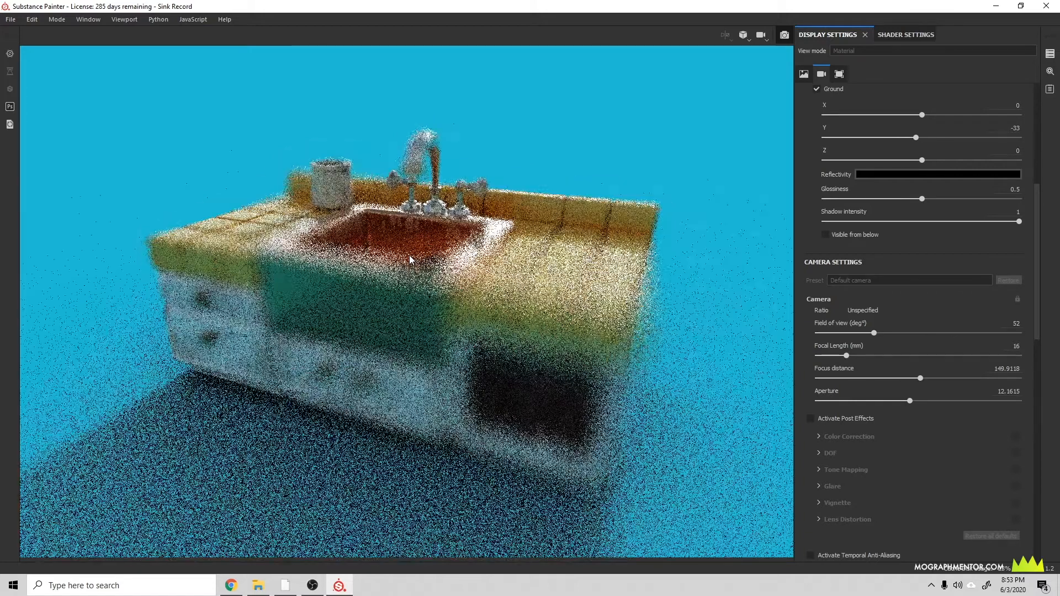
ctrl+middle_click(450, 274)
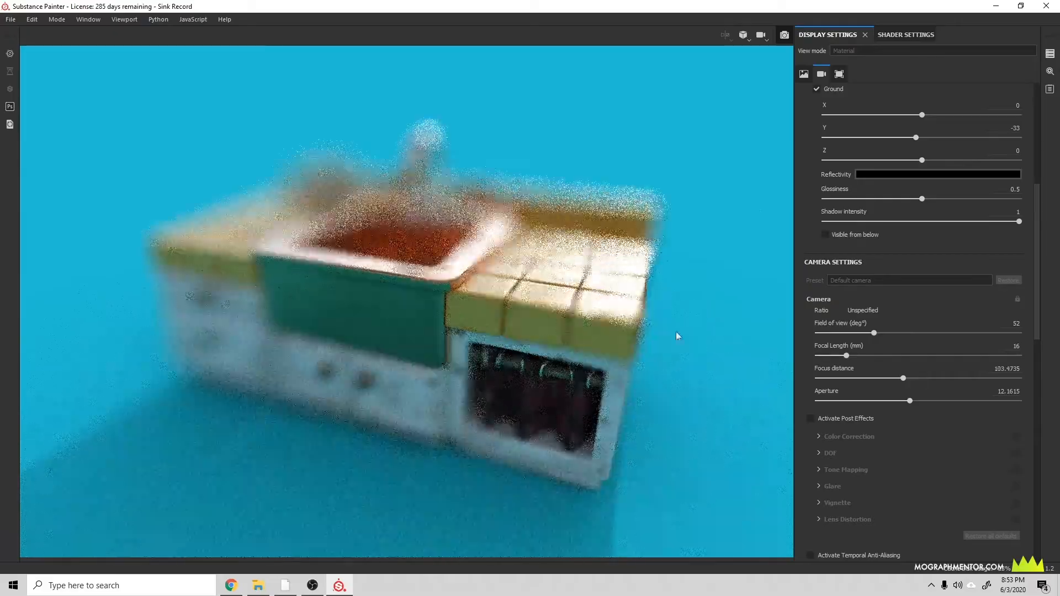
drag(898, 378, 910, 380)
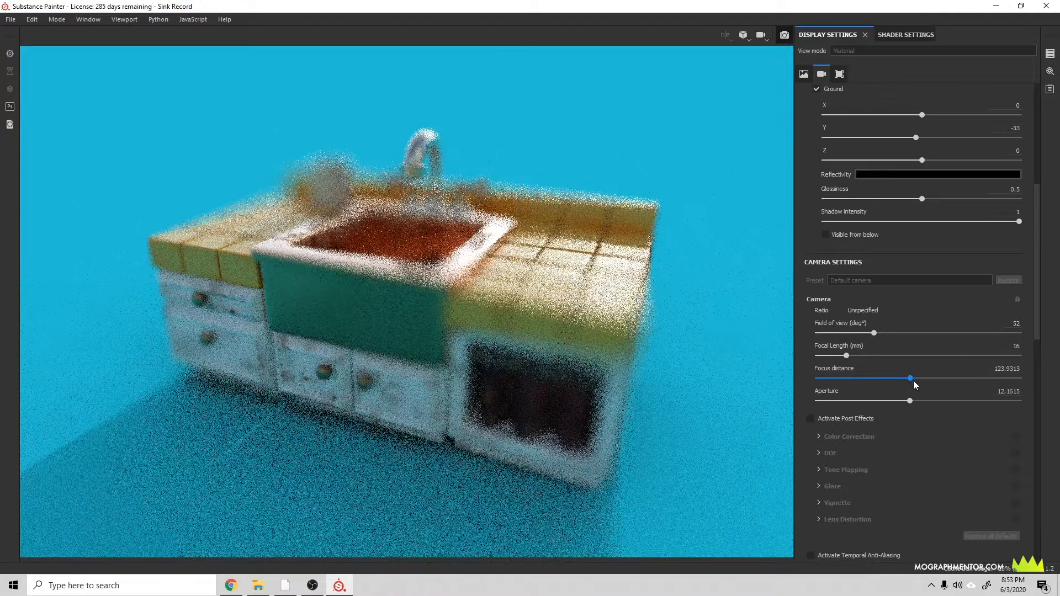
Try an aperture of 5 for less blur and reduce the camera's aperture further to about 0.58
click(1000, 391)
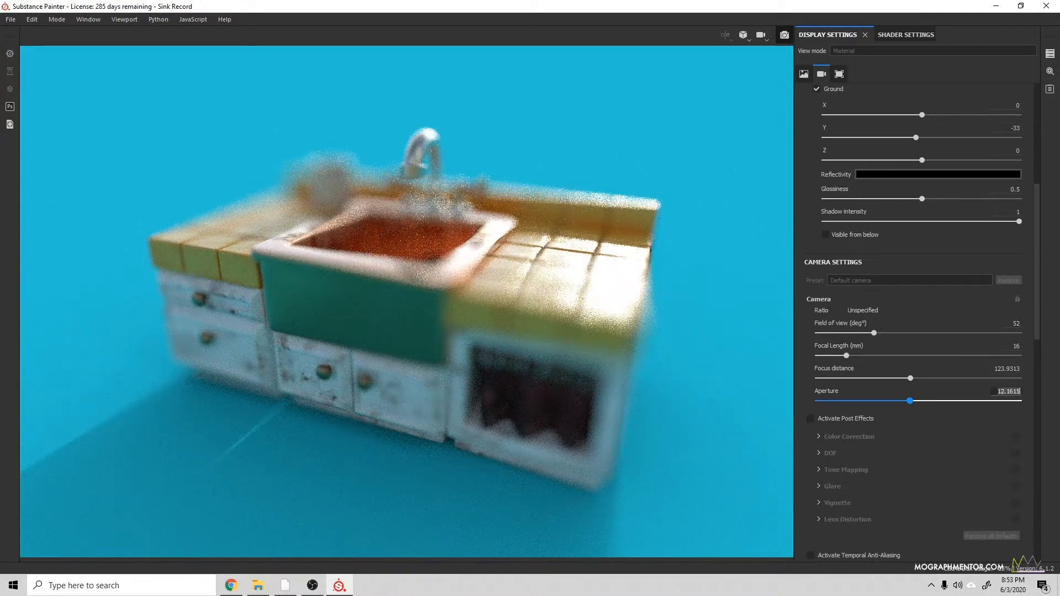
text(5)
key(Return)
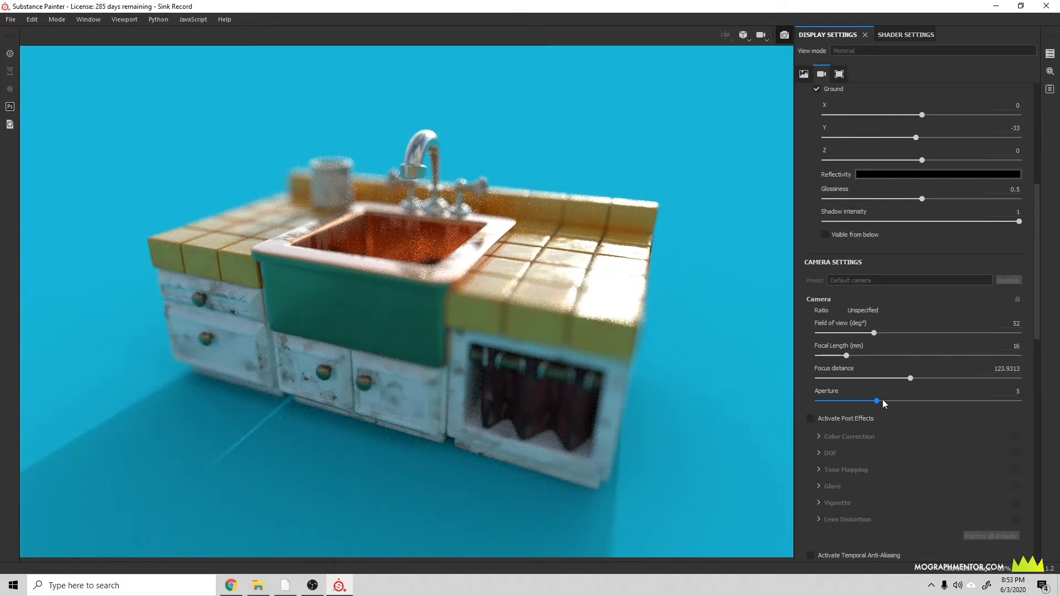
drag(866, 401, 848, 403)
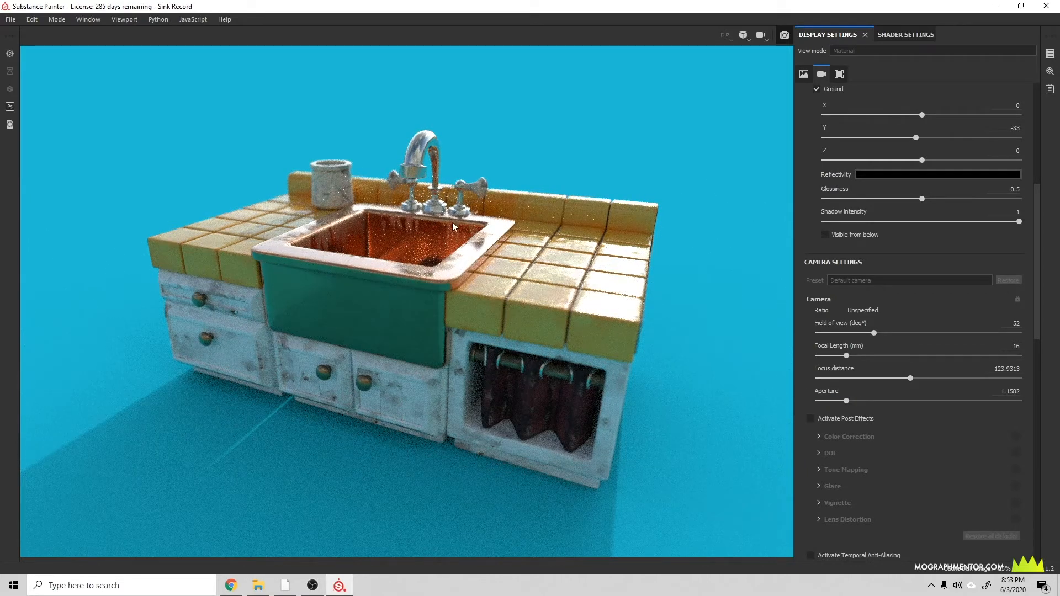
click(833, 403)
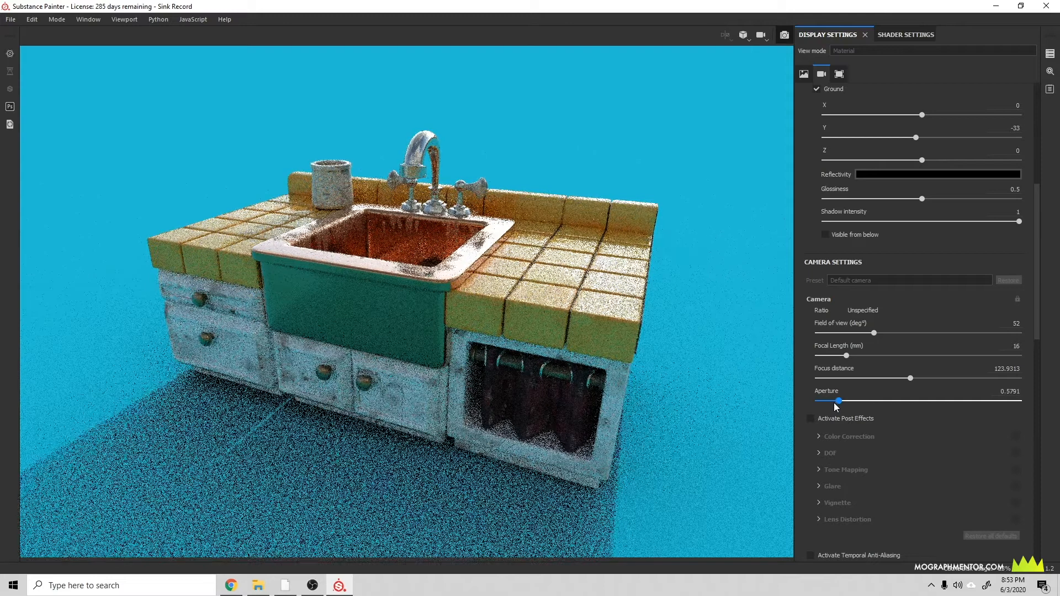
Review the remaining camera options and the viewport settings, including texture filtering, camera frame and mesh wireframe
scroll(848, 440, down, 3)
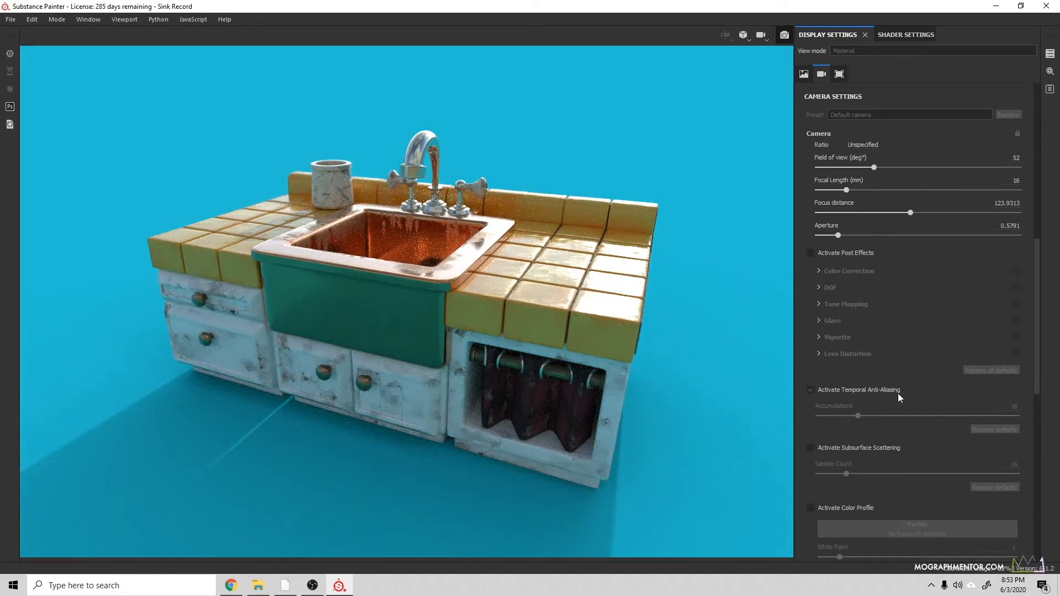
scroll(898, 394, down, 1)
scroll(892, 418, down, 1)
scroll(894, 422, down, 1)
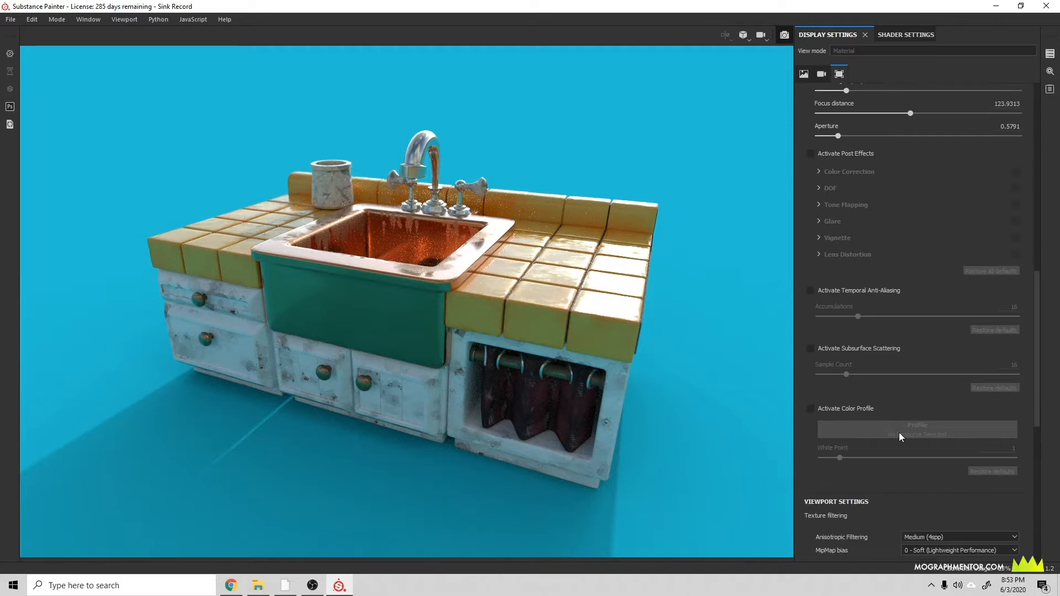
scroll(872, 412, down, 4)
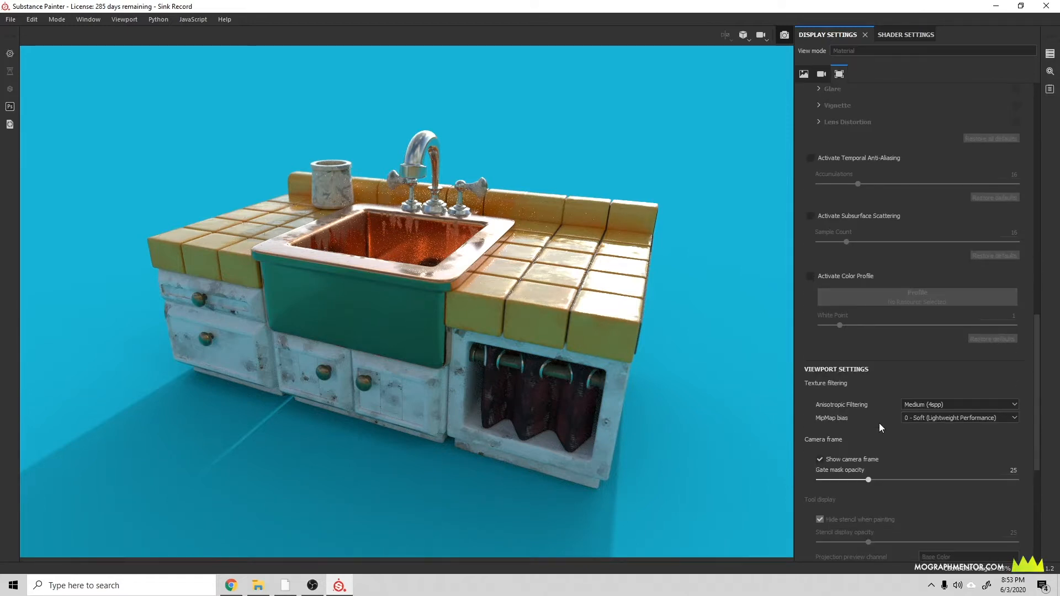
scroll(895, 405, down, 4)
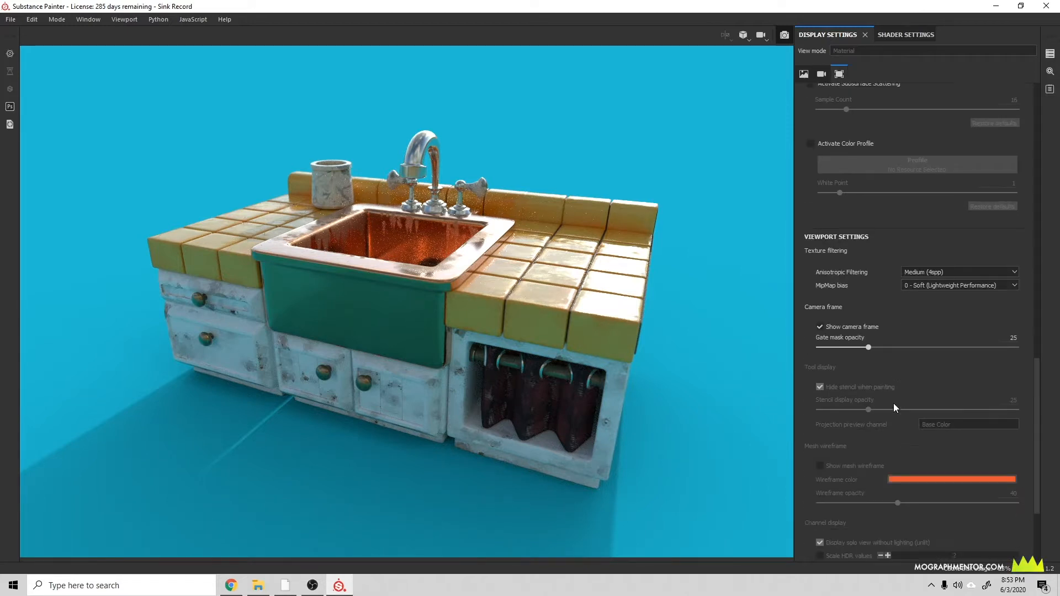
click(820, 327)
scroll(943, 380, down, 2)
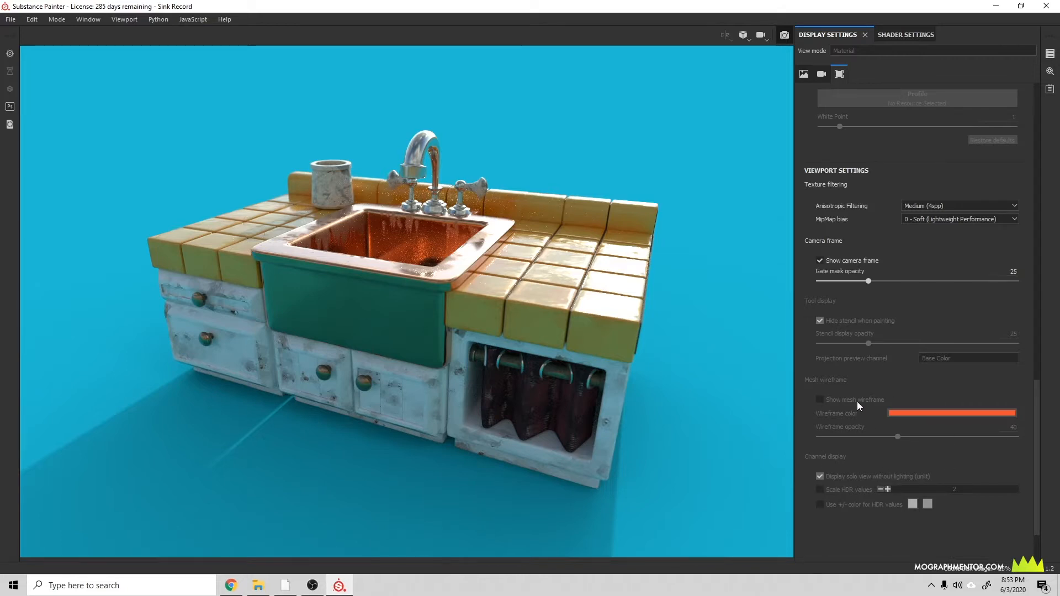
Activate the camera's post effects
scroll(875, 415, up, 10)
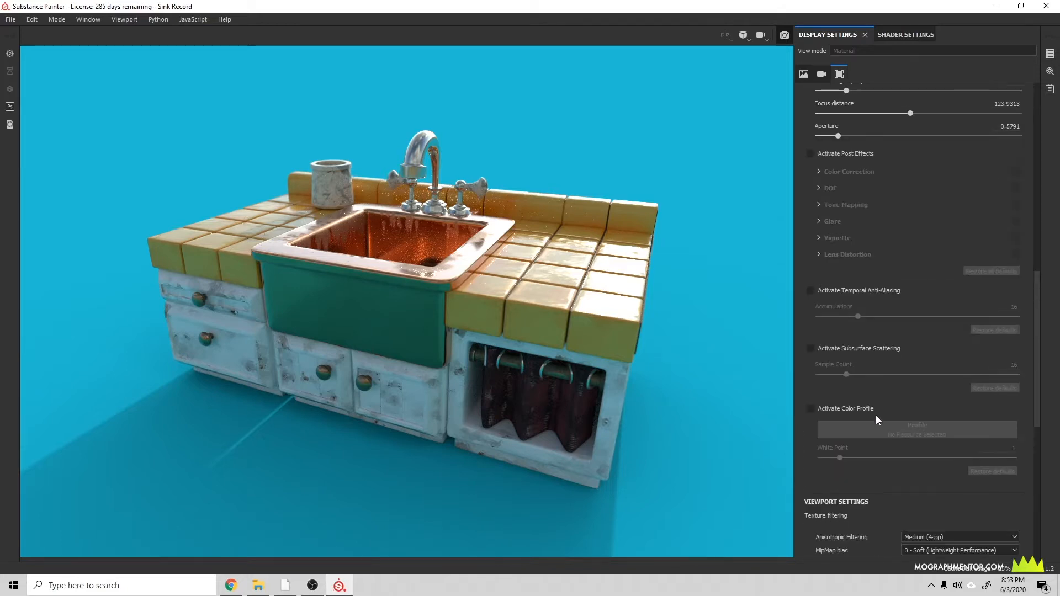
scroll(875, 415, up, 3)
click(809, 252)
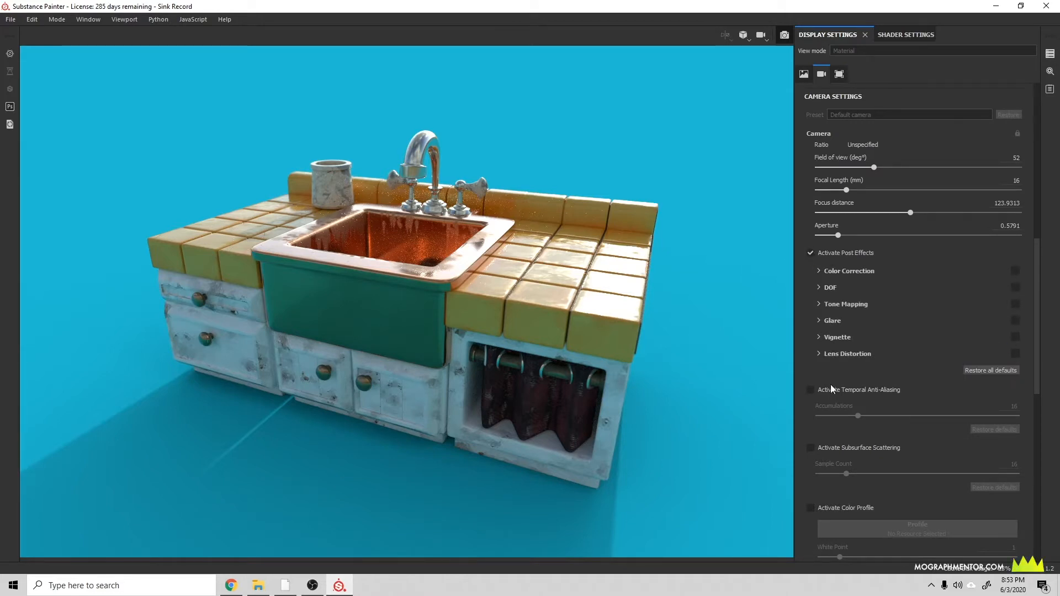
Try the Lens Distortion post effect with its default values and turn it off again
click(819, 354)
click(1015, 353)
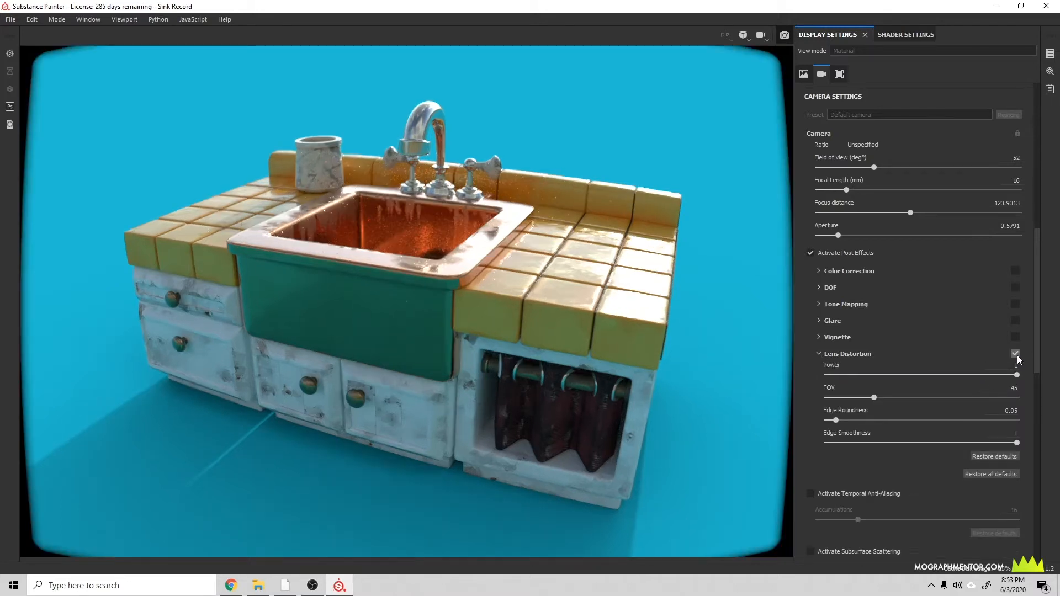
click(1015, 354)
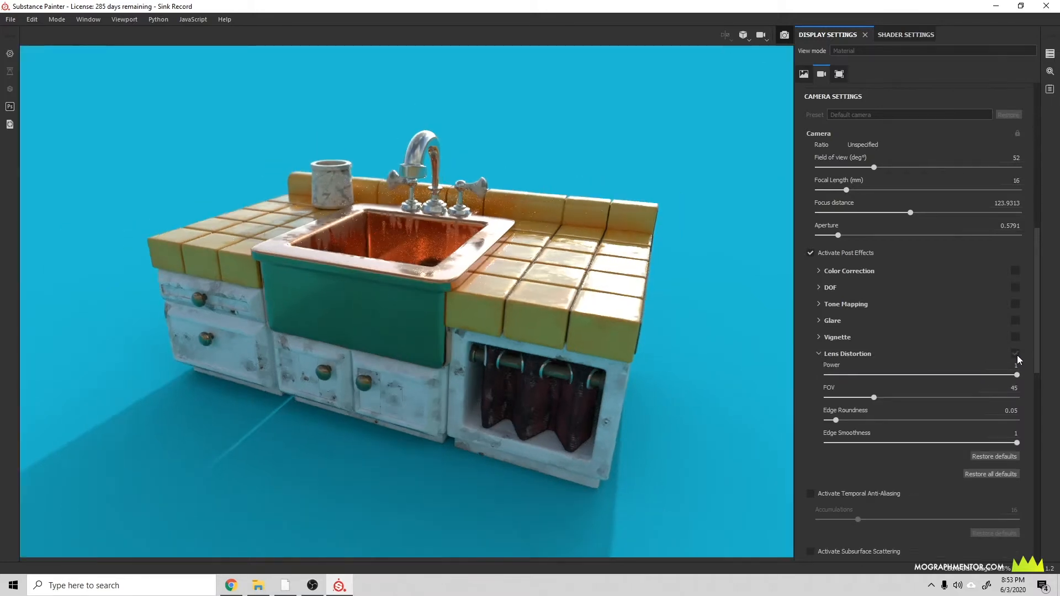
click(819, 354)
Try the DOF post effect and turn it off again
click(819, 289)
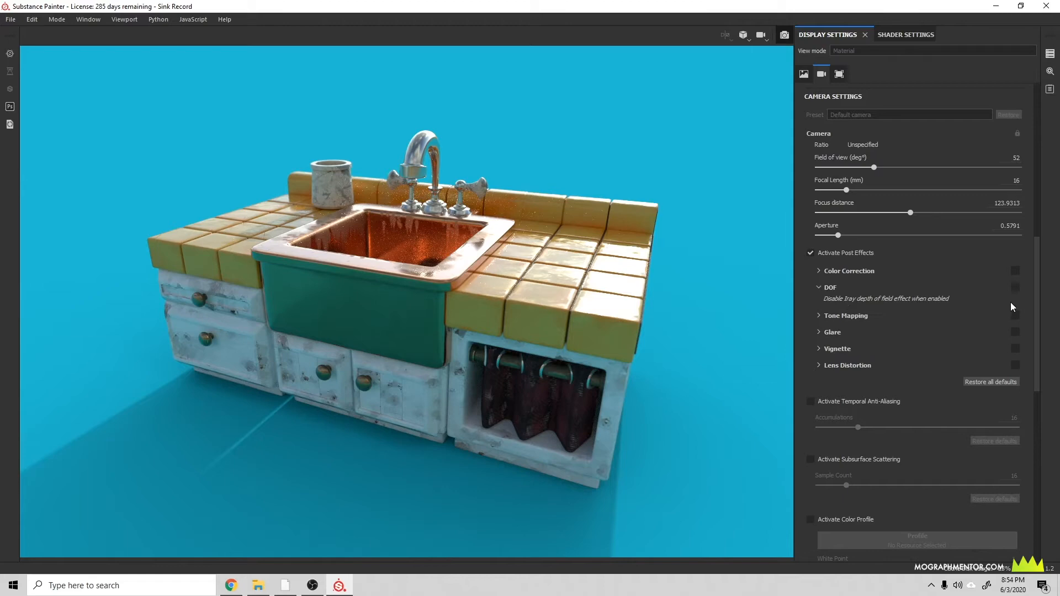
click(1014, 288)
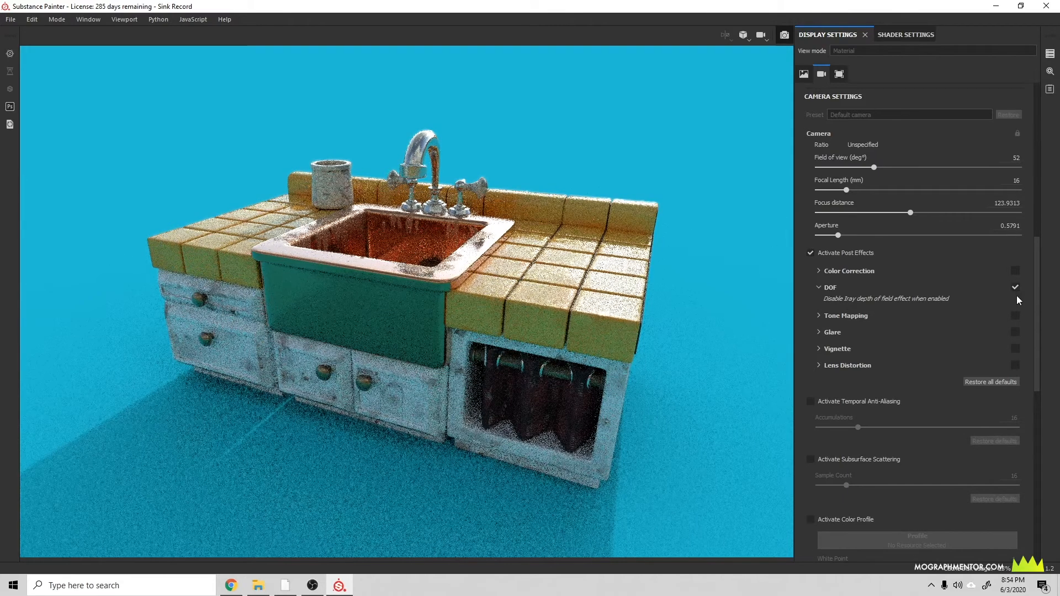
click(1015, 287)
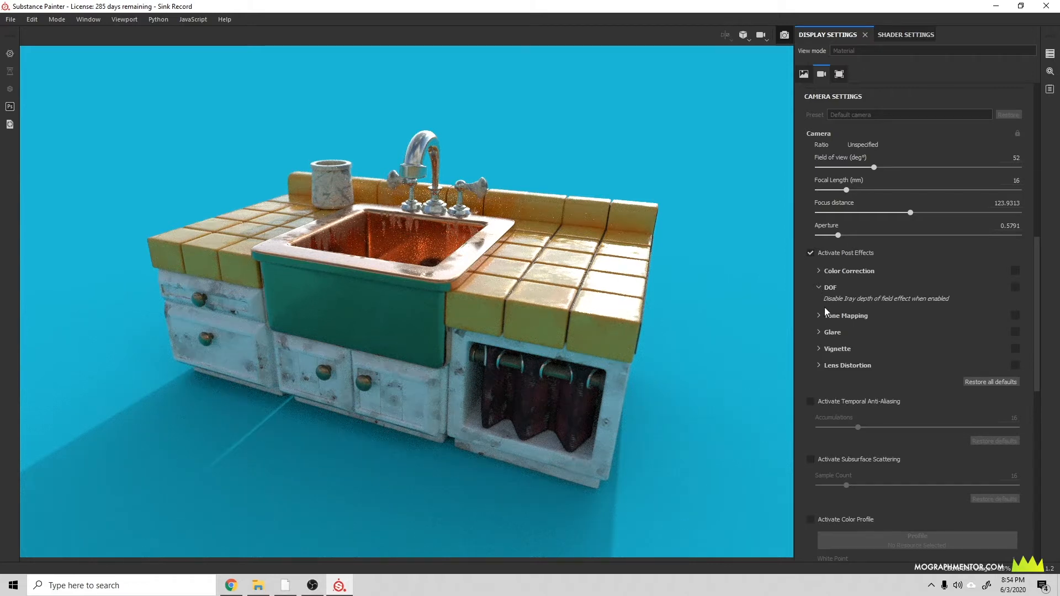
click(818, 287)
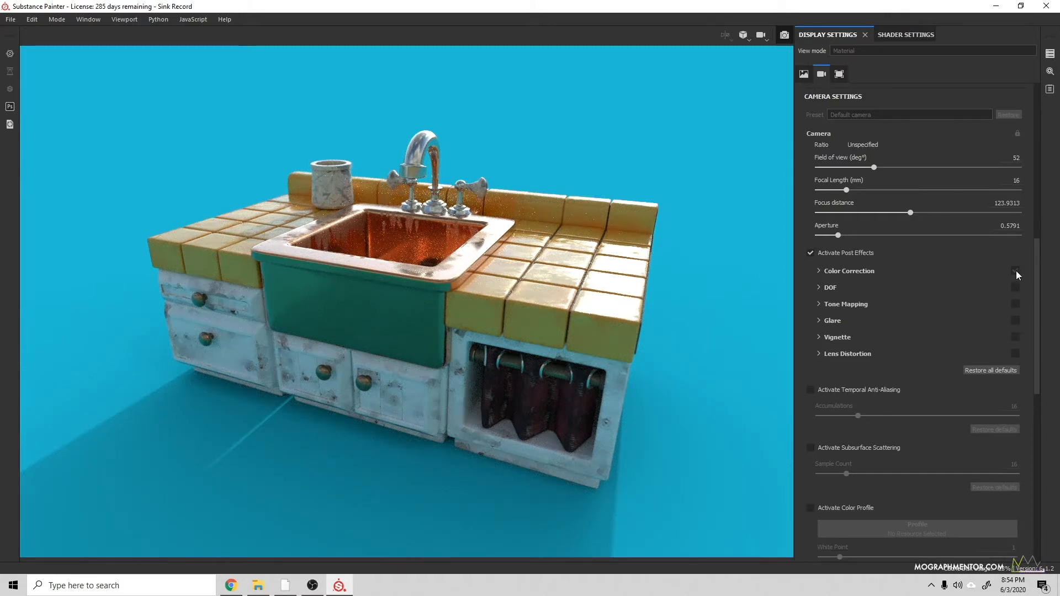
Enable the Glare post effect with a threshold of 10, a remap factor of 0.57 and the Bloom shape
click(1015, 320)
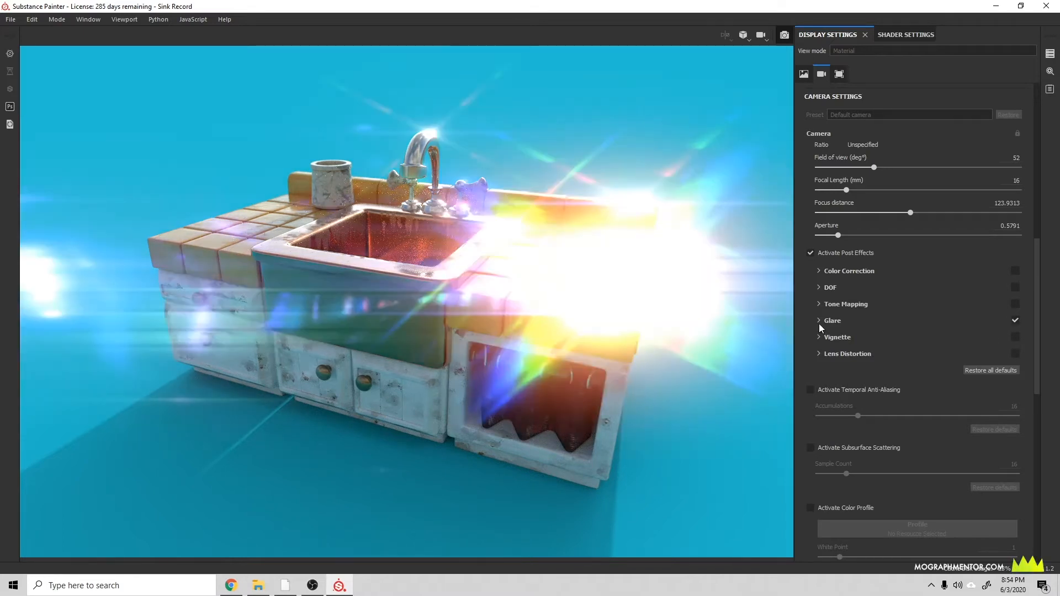
click(818, 320)
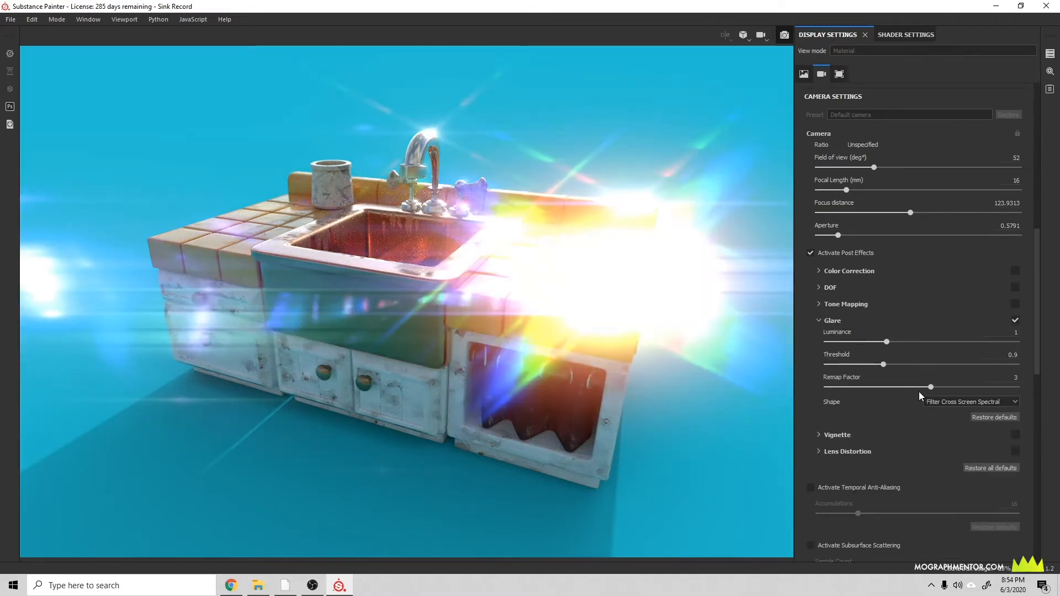
drag(885, 365, 1019, 369)
drag(930, 387, 872, 388)
click(966, 405)
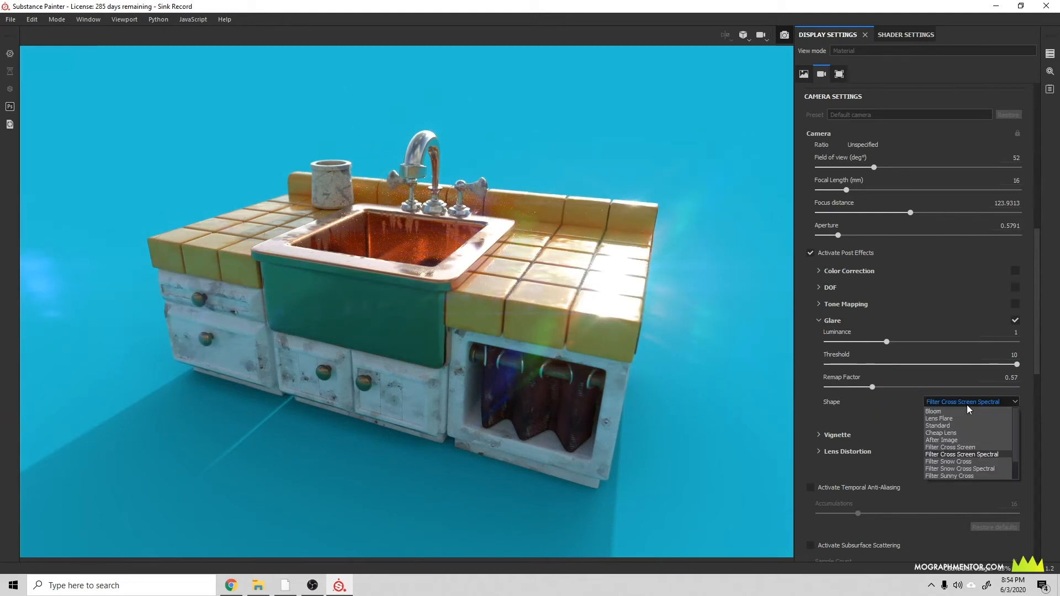
click(965, 412)
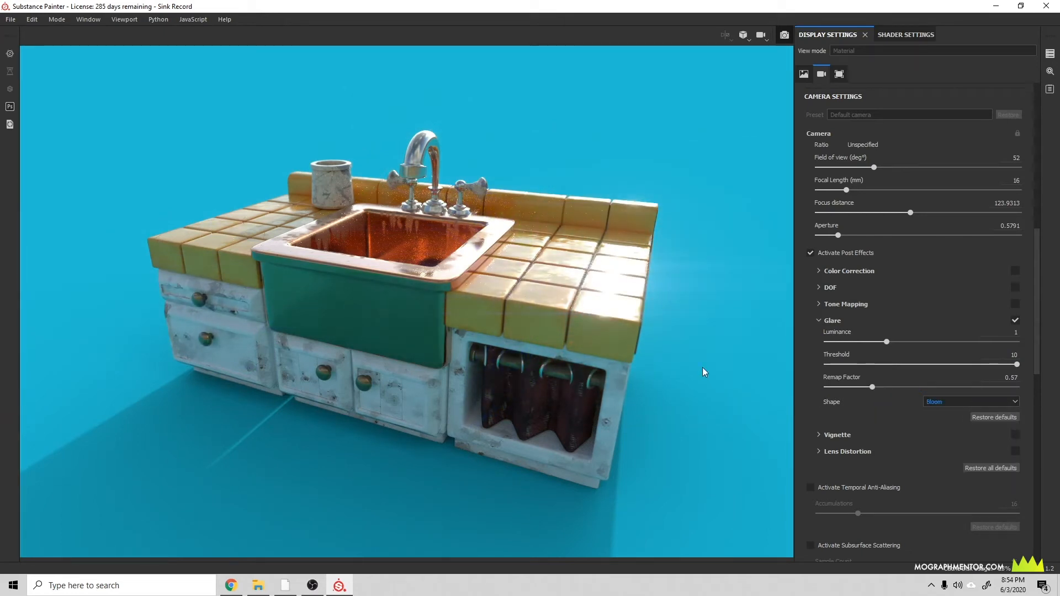
Enable Color Correction with saturation 1.28, contrast 1.01 and brightness 1.14, and look over the display settings
click(1014, 271)
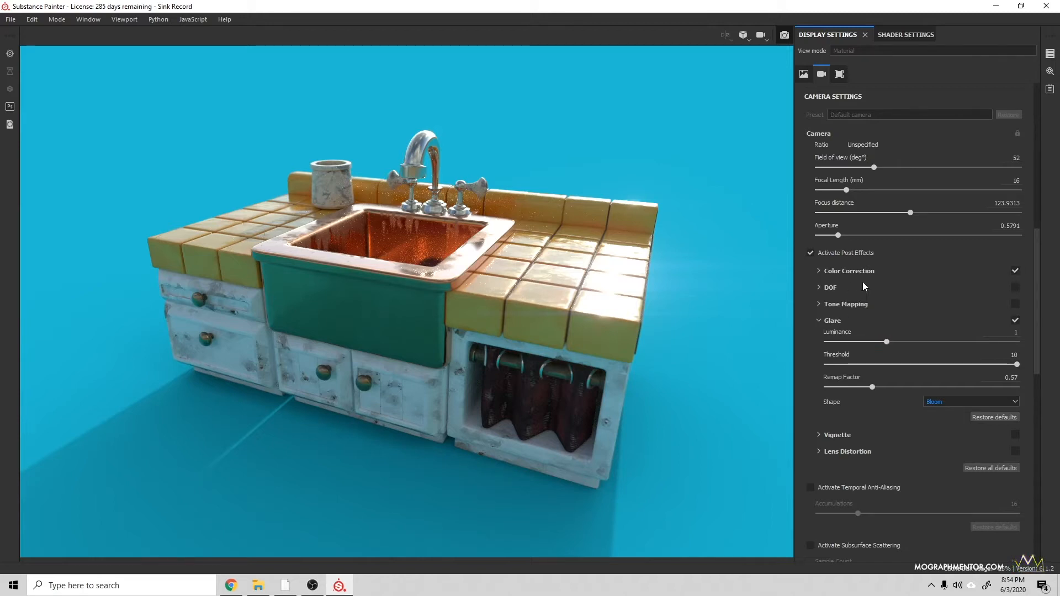
click(817, 271)
drag(920, 291, 925, 324)
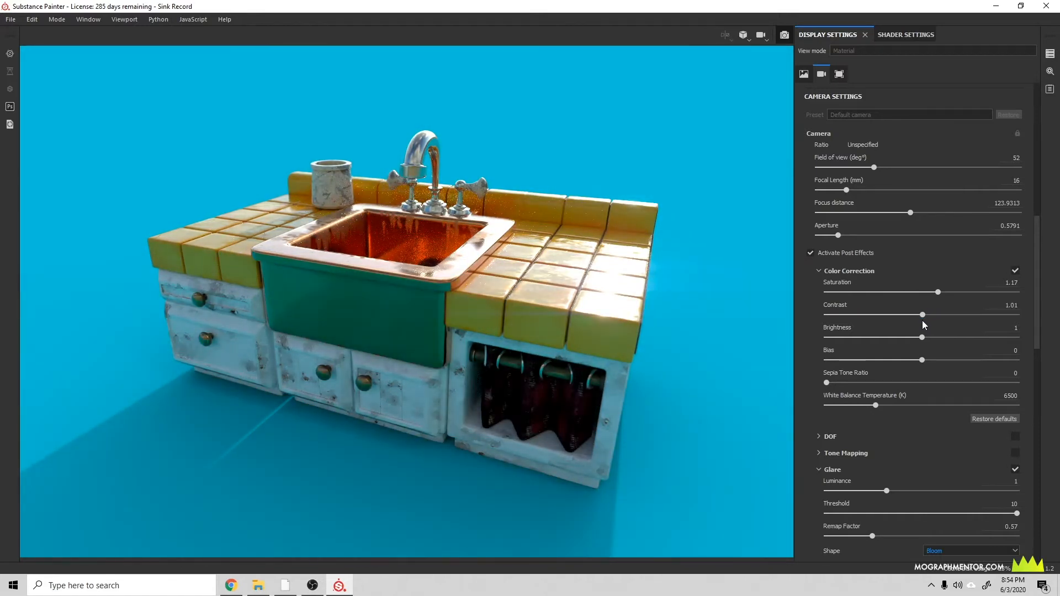
scroll(905, 287, down, 10)
scroll(907, 283, up, 3)
scroll(906, 284, up, 8)
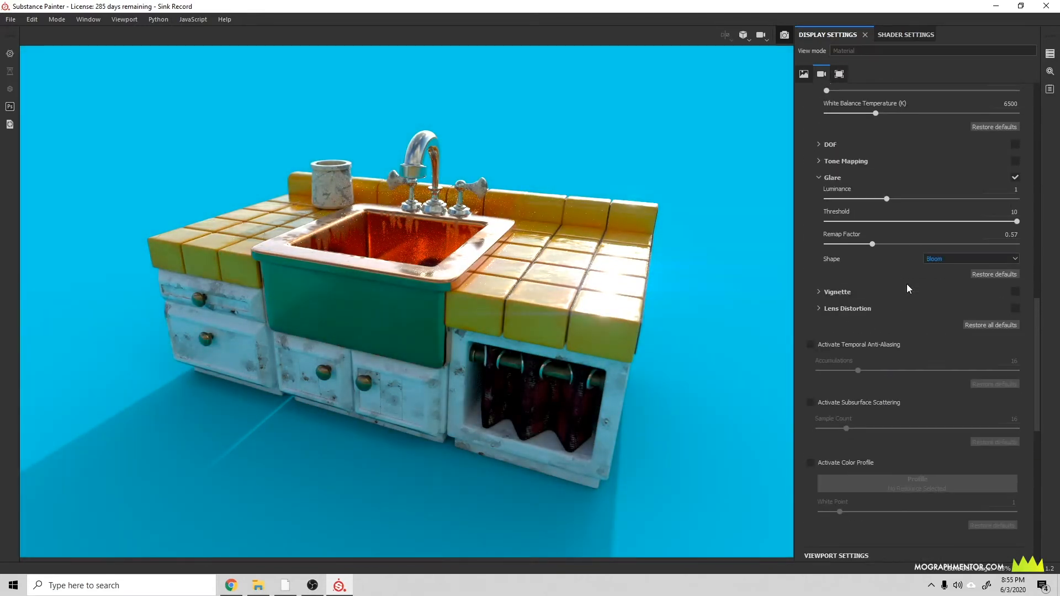
scroll(918, 281, up, 4)
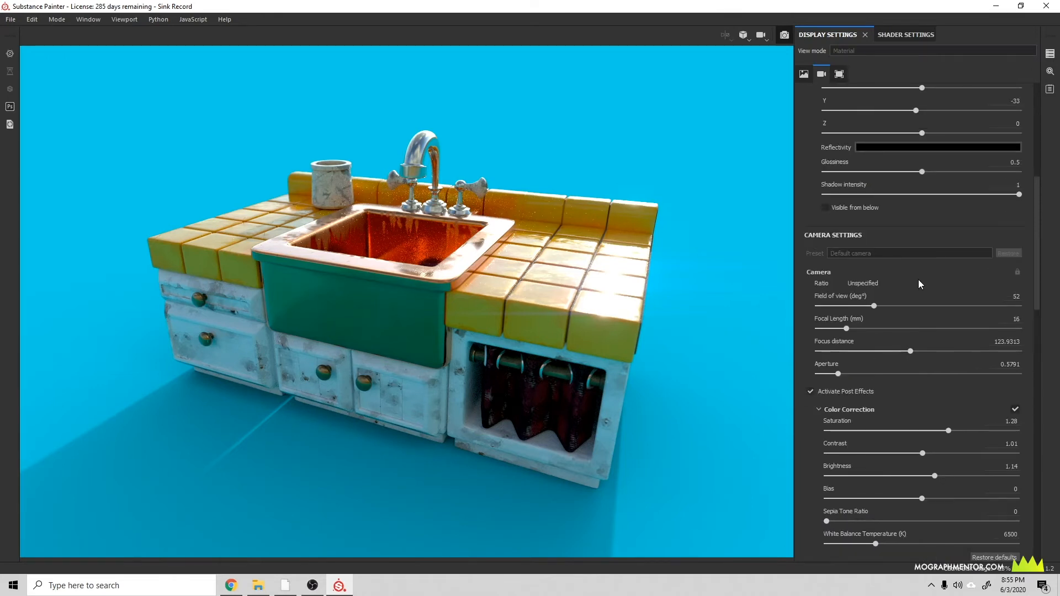
scroll(919, 280, up, 6)
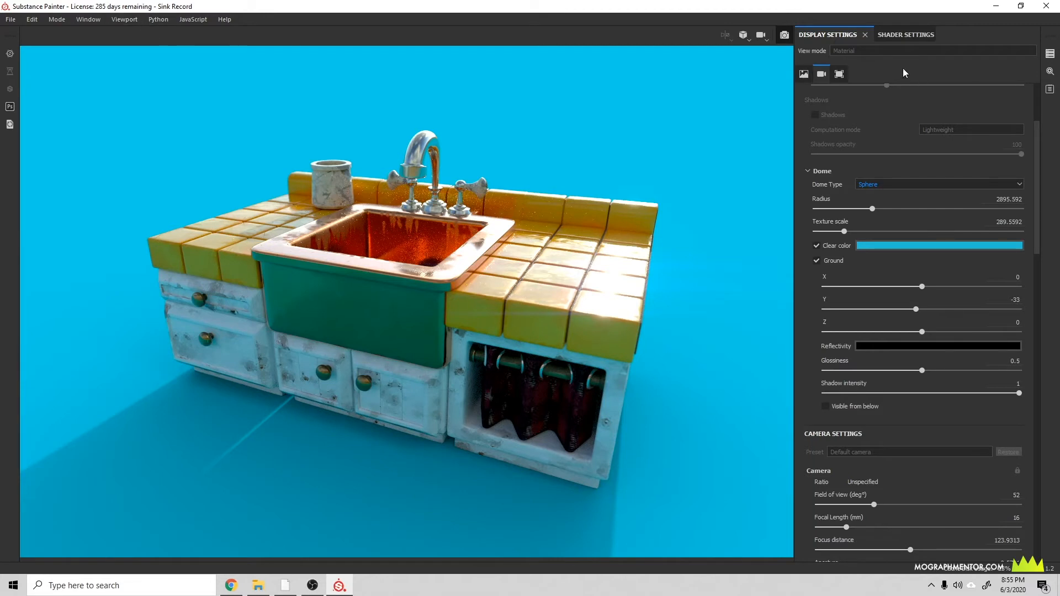
Show the Renderer Settings and enlarge their area so that all Iray render options fit
click(124, 19)
mouse_move(84, 21)
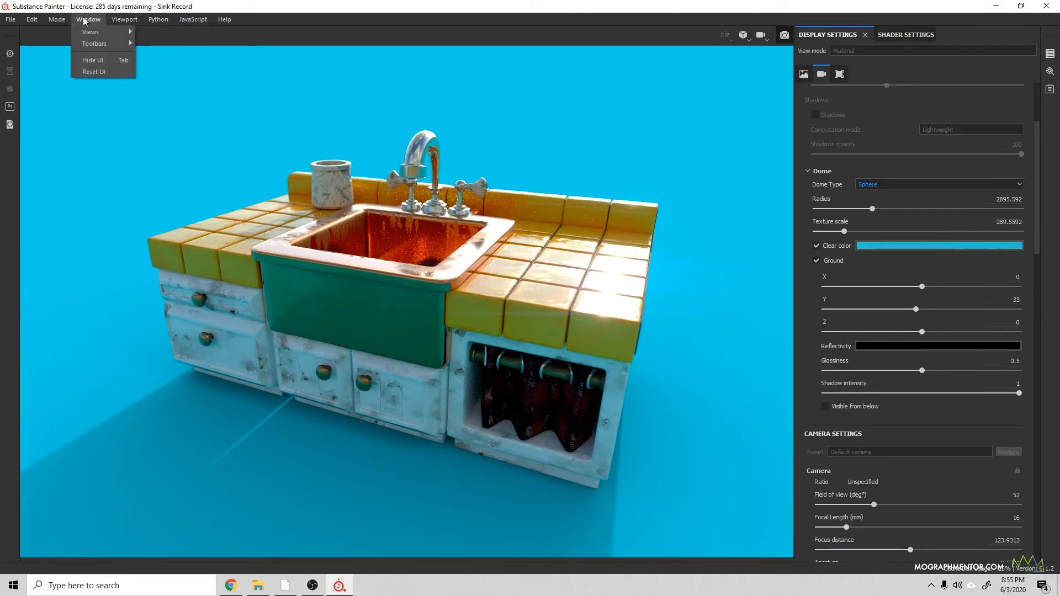
mouse_move(106, 34)
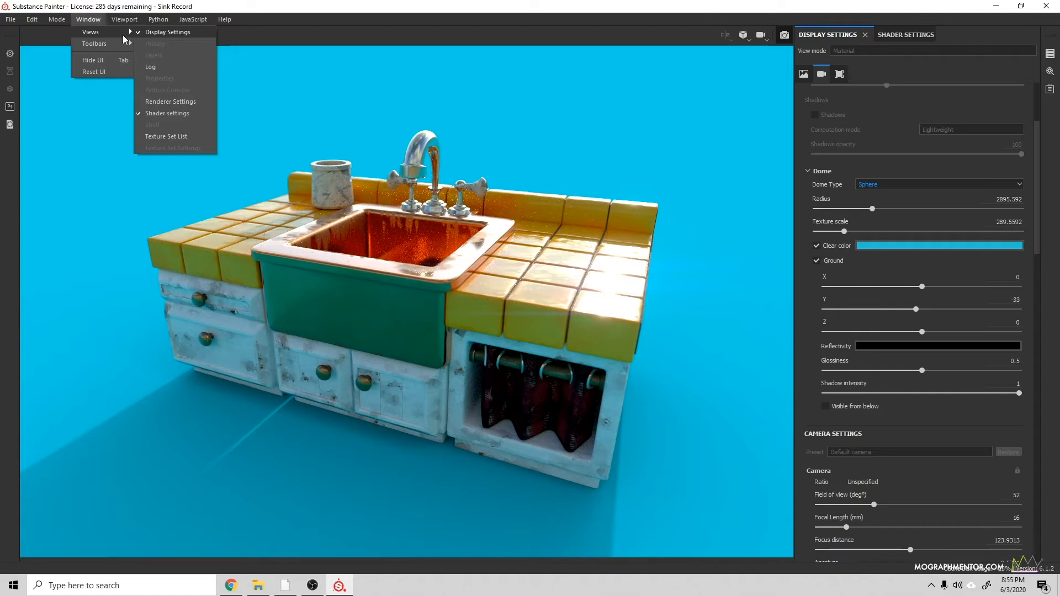
click(170, 102)
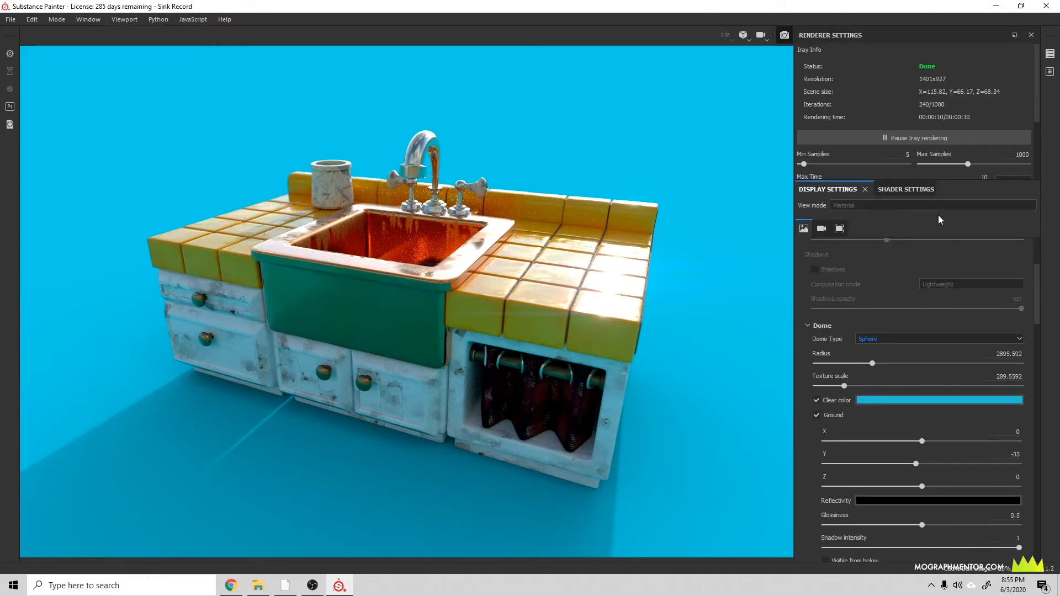
drag(919, 180, 936, 319)
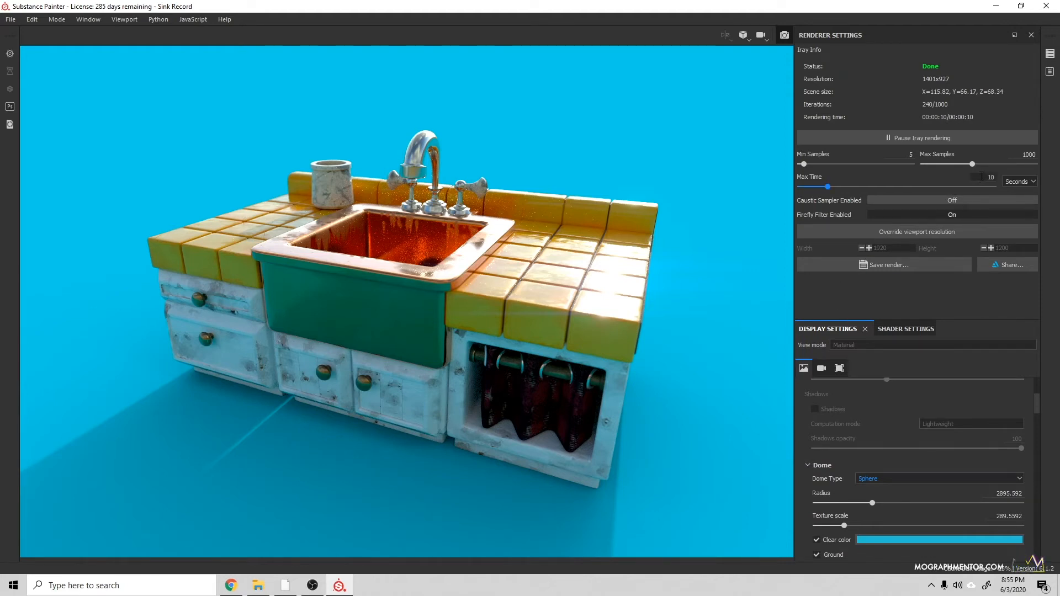
Raise the maximum Iray render time, first to 30 seconds and finally to 85 minutes
text(30)
key(Return)
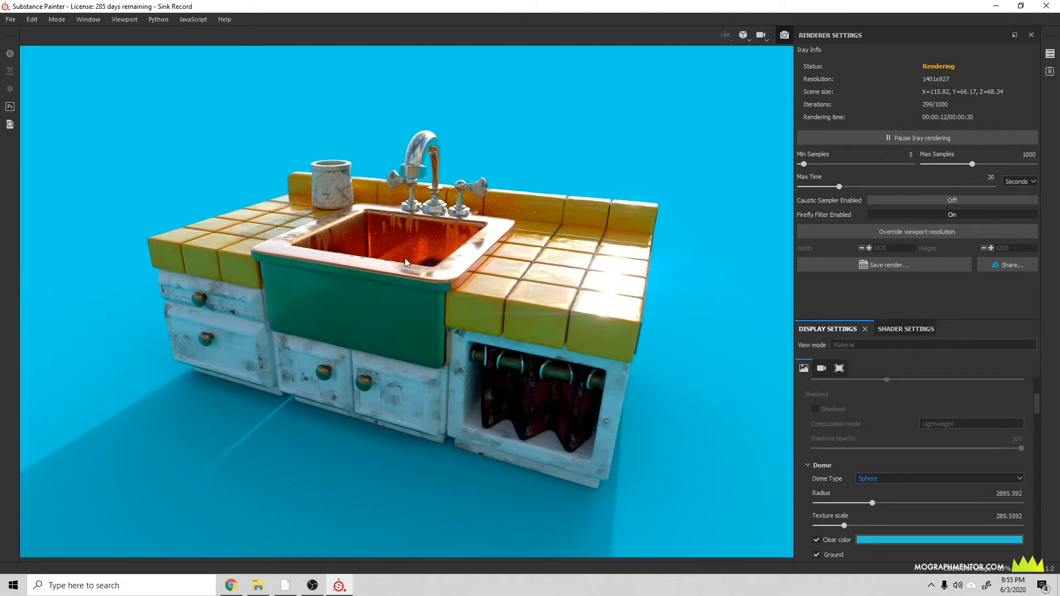
click(1019, 182)
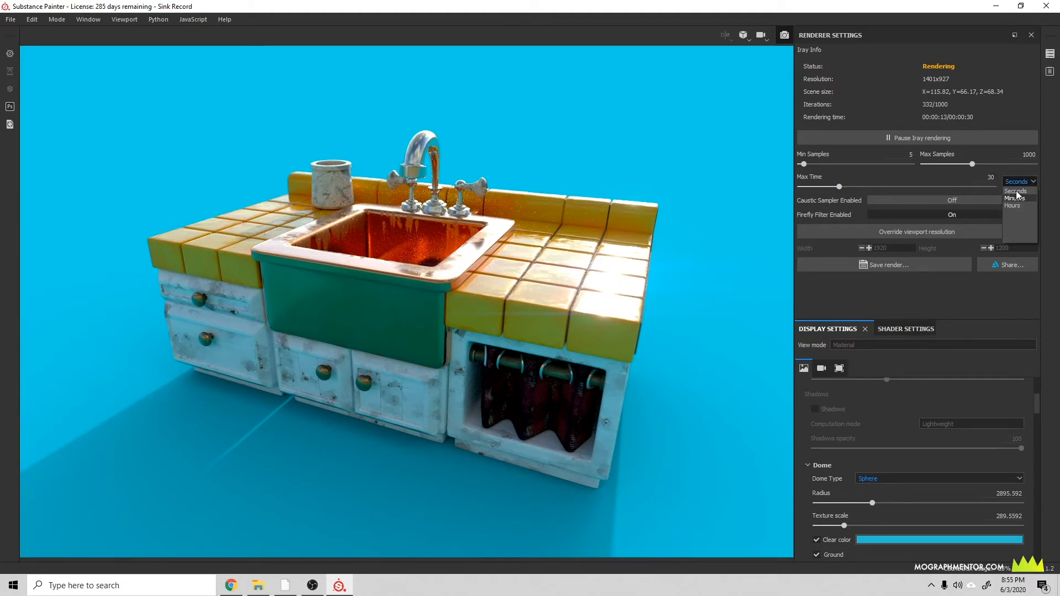
click(1007, 191)
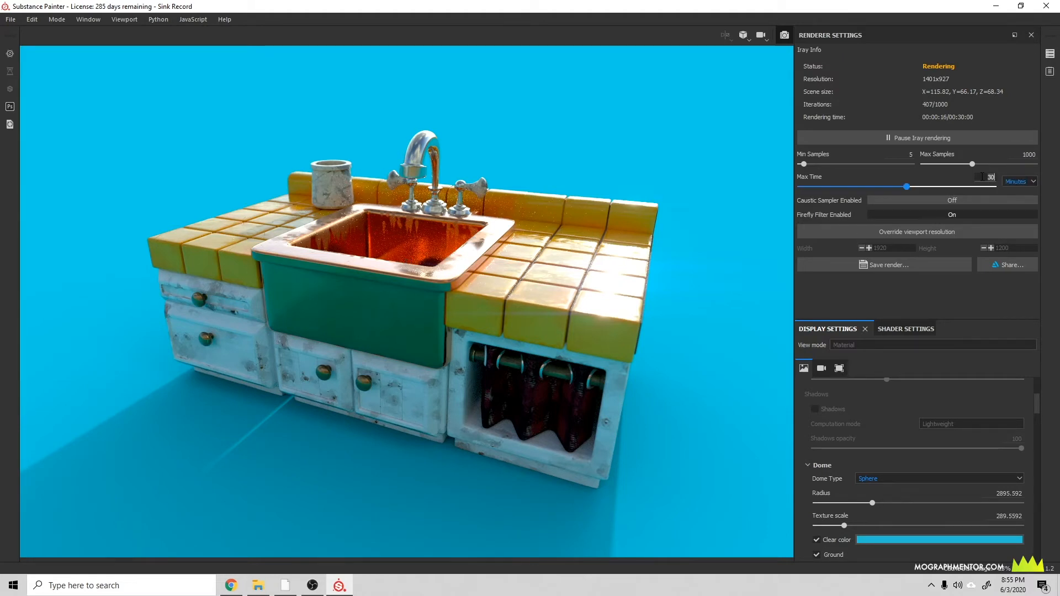
drag(983, 177, 996, 178)
text(2)
click(951, 180)
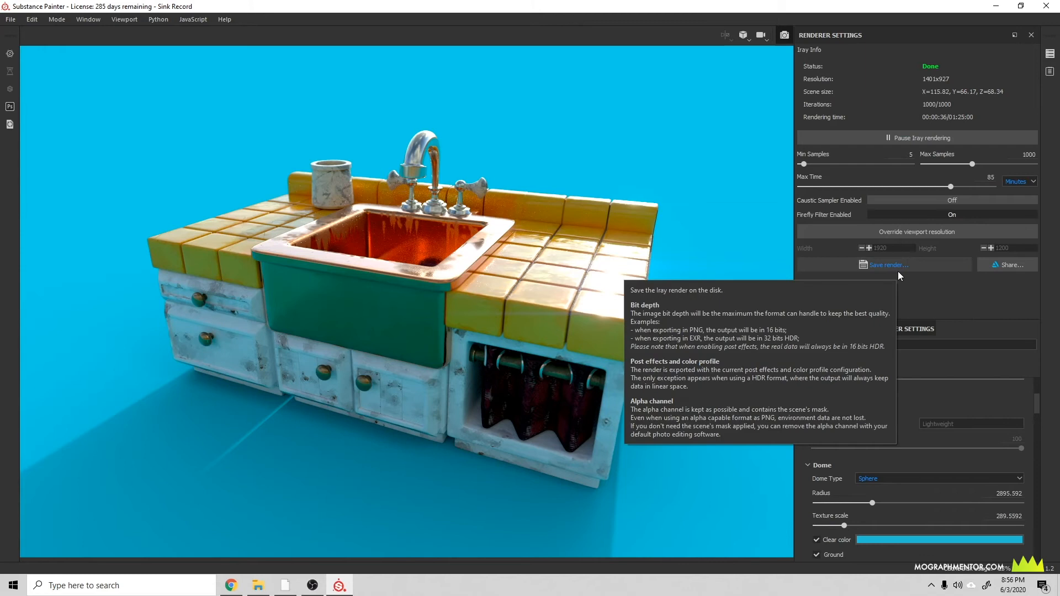
Look through the file formats available for saving the Iray render and cancel the export
click(882, 266)
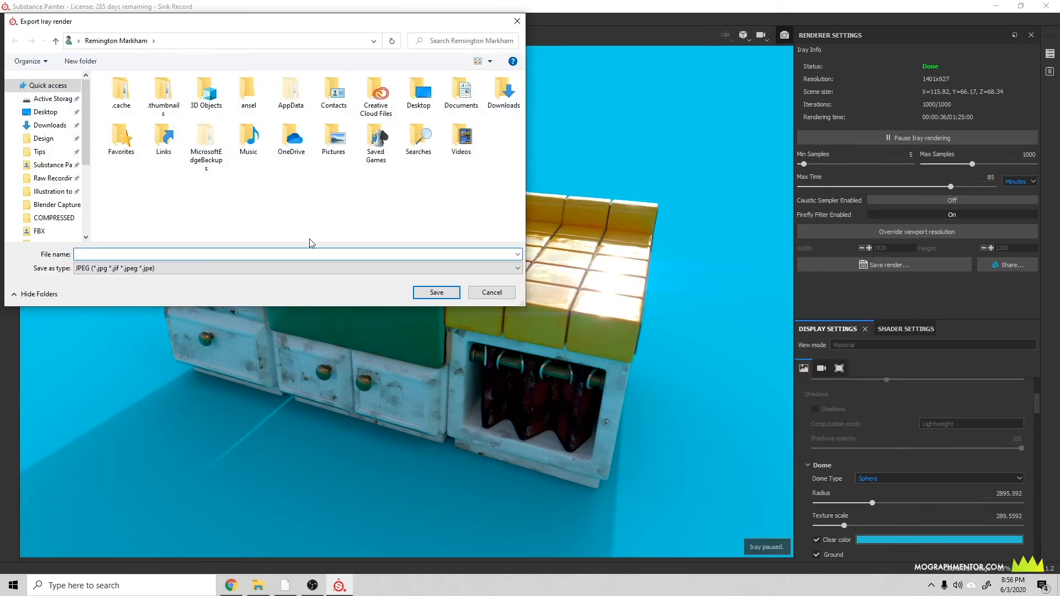
click(98, 268)
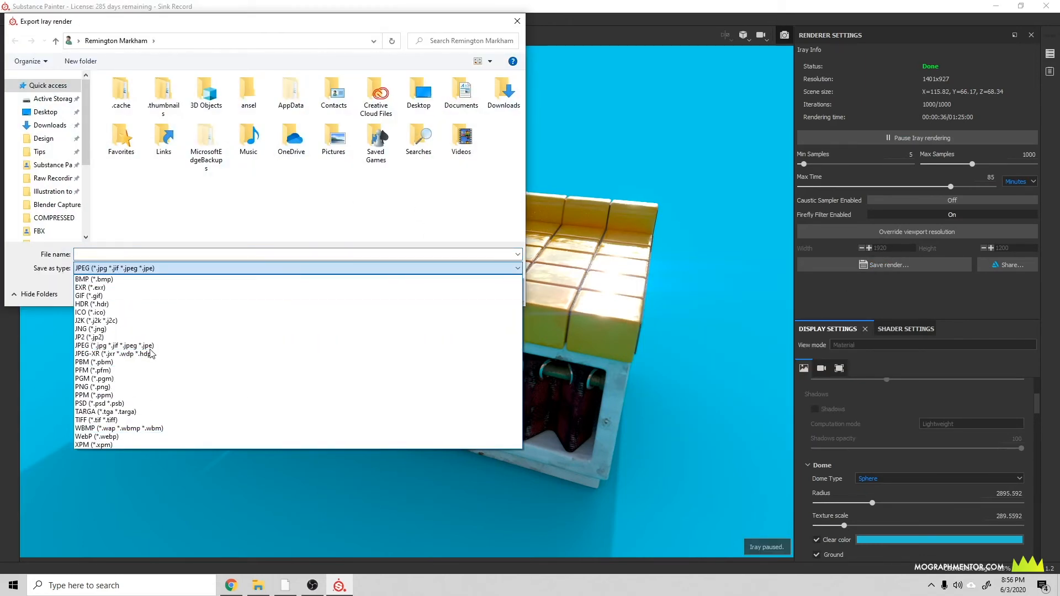
click(500, 268)
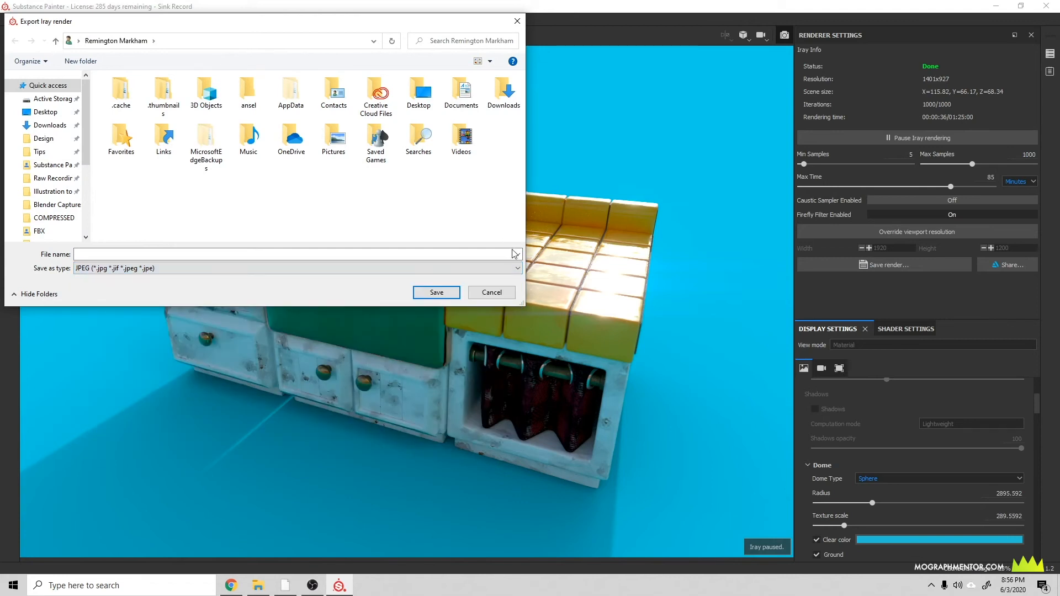
click(497, 297)
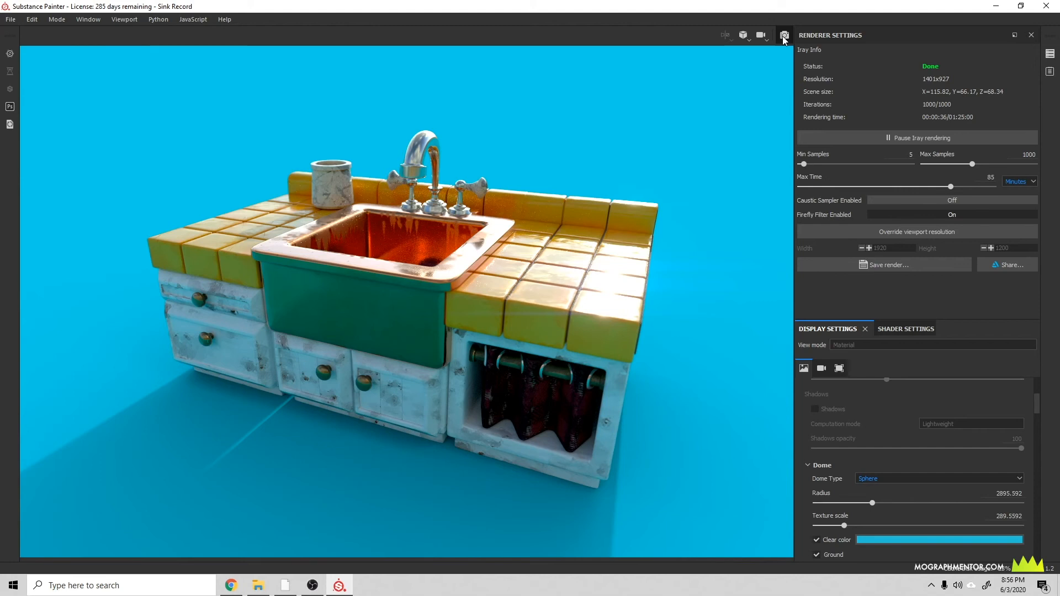
Leave the Iray rendering mode for the painting mode and look over the main shader's parameters
click(783, 36)
alt+drag(373, 191, 259, 218)
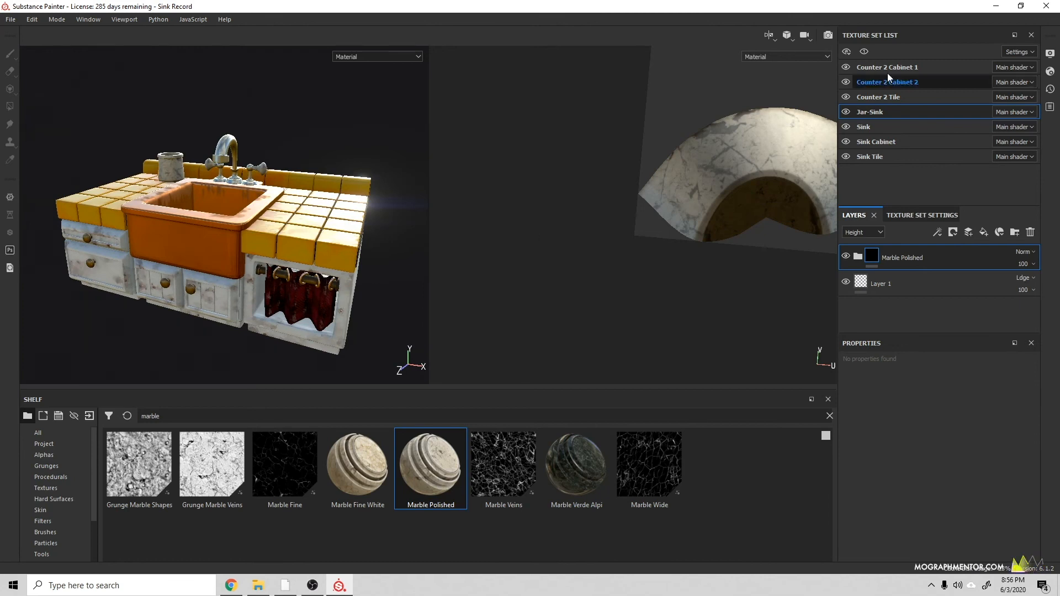
click(1050, 73)
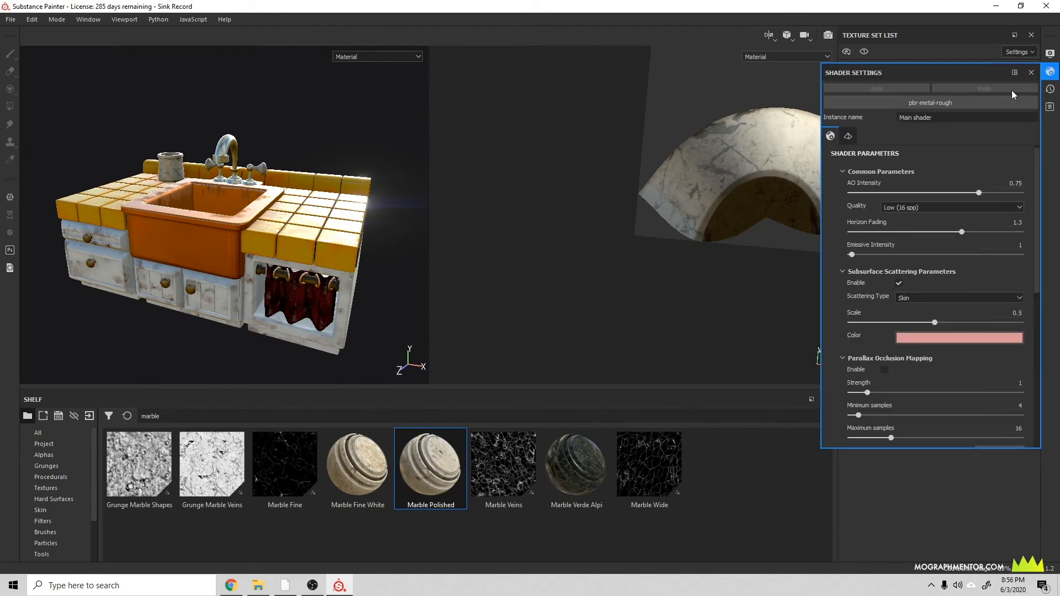
scroll(886, 231, down, 3)
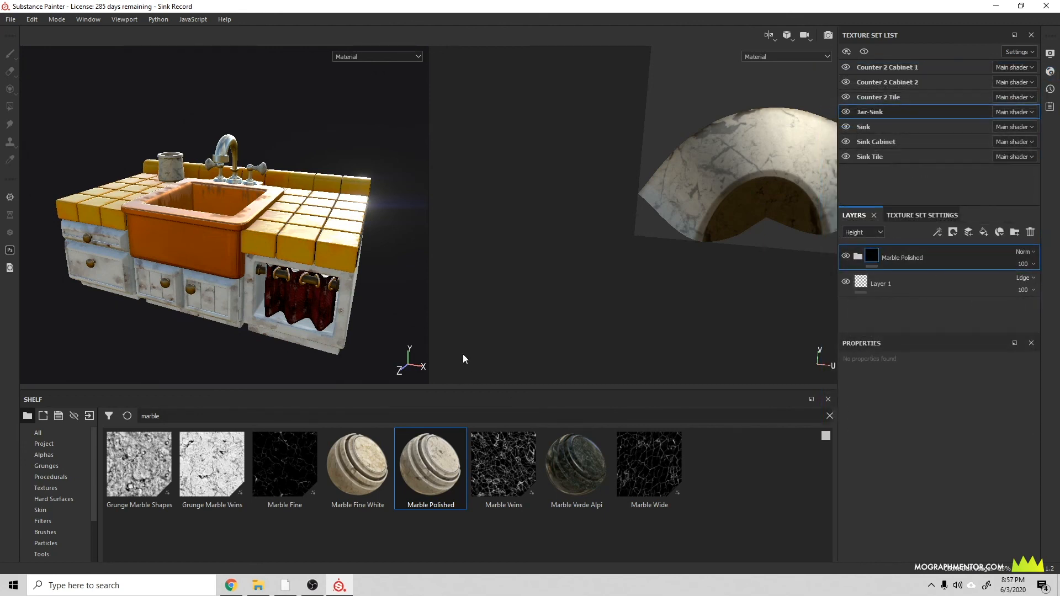
Deactivate the camera's post effects for the painting view and close the display settings
click(1051, 54)
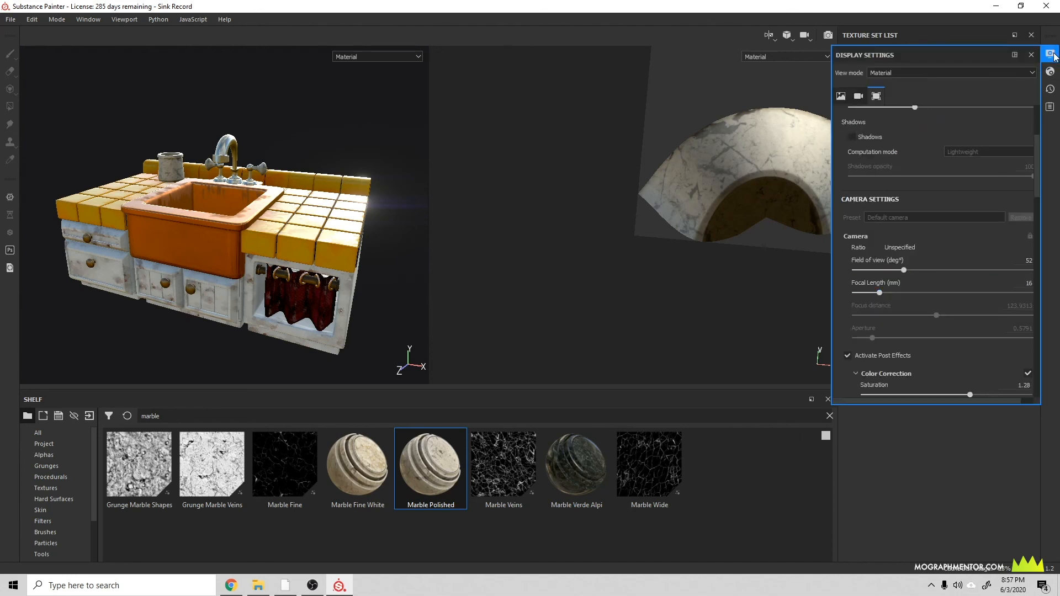
click(858, 96)
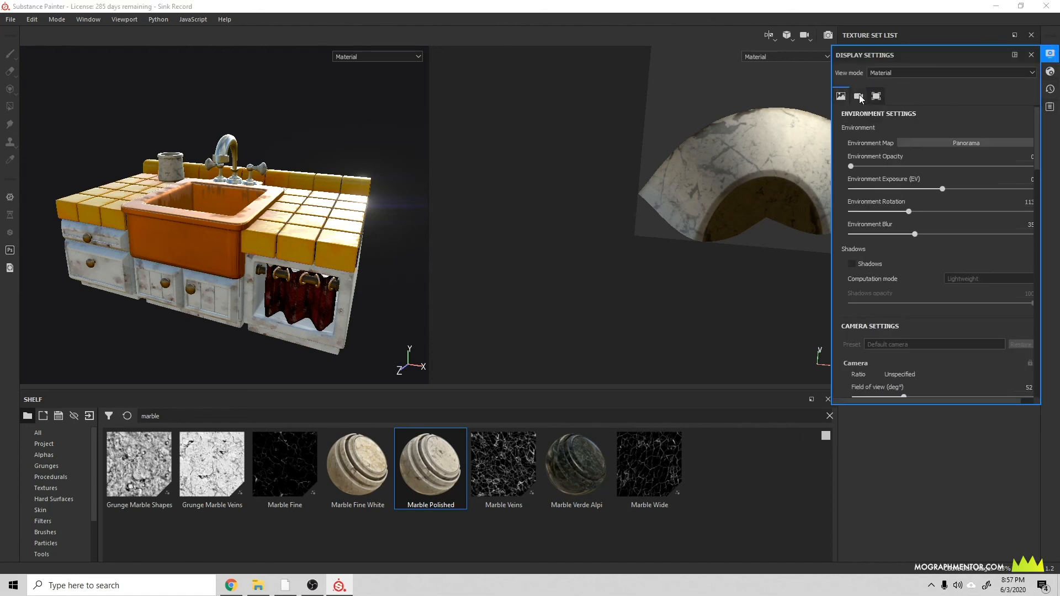
click(872, 96)
click(859, 96)
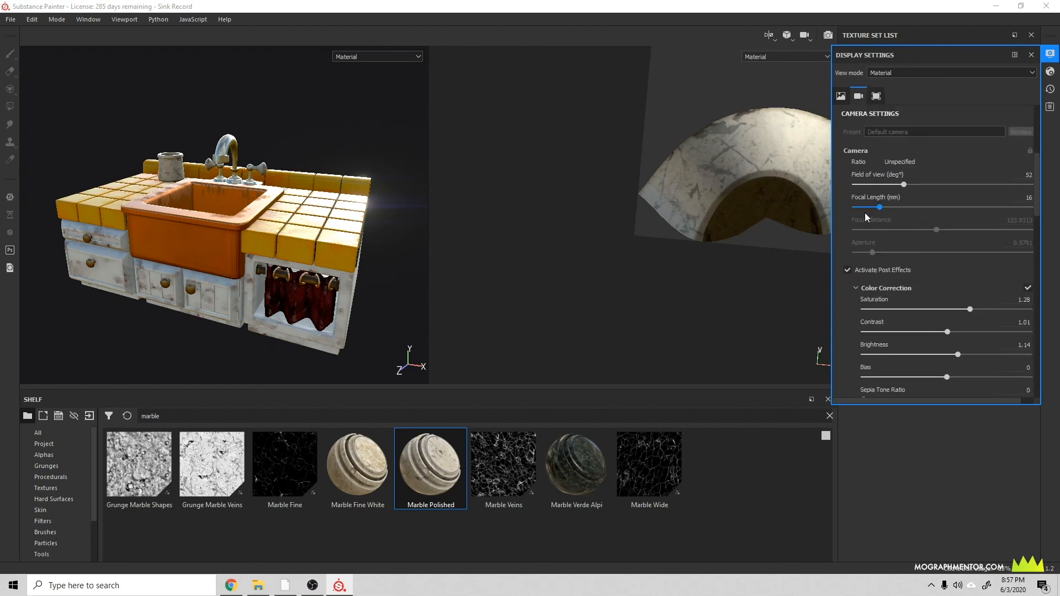
click(847, 271)
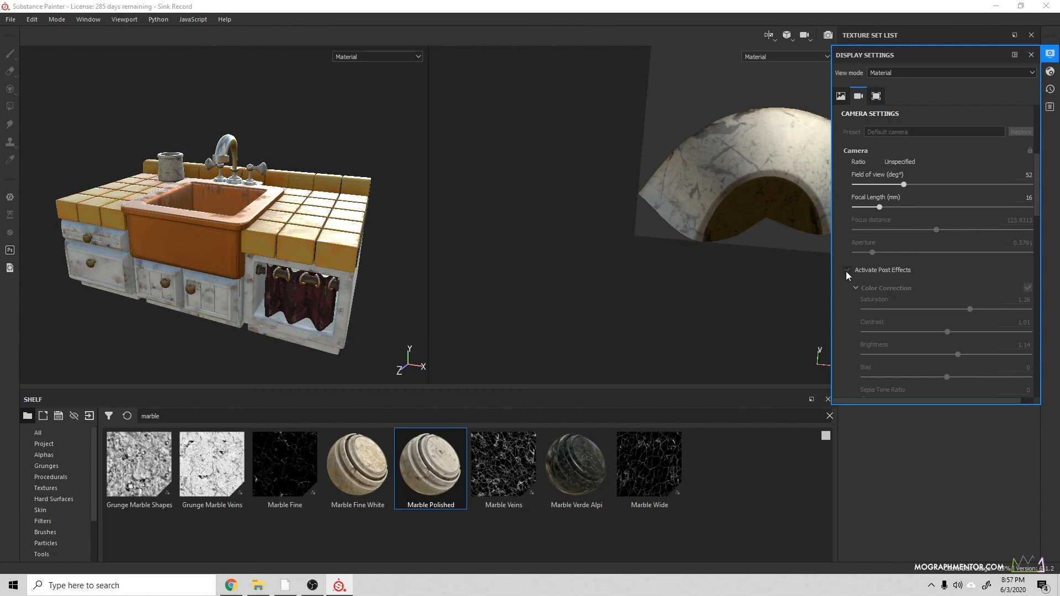
click(1048, 57)
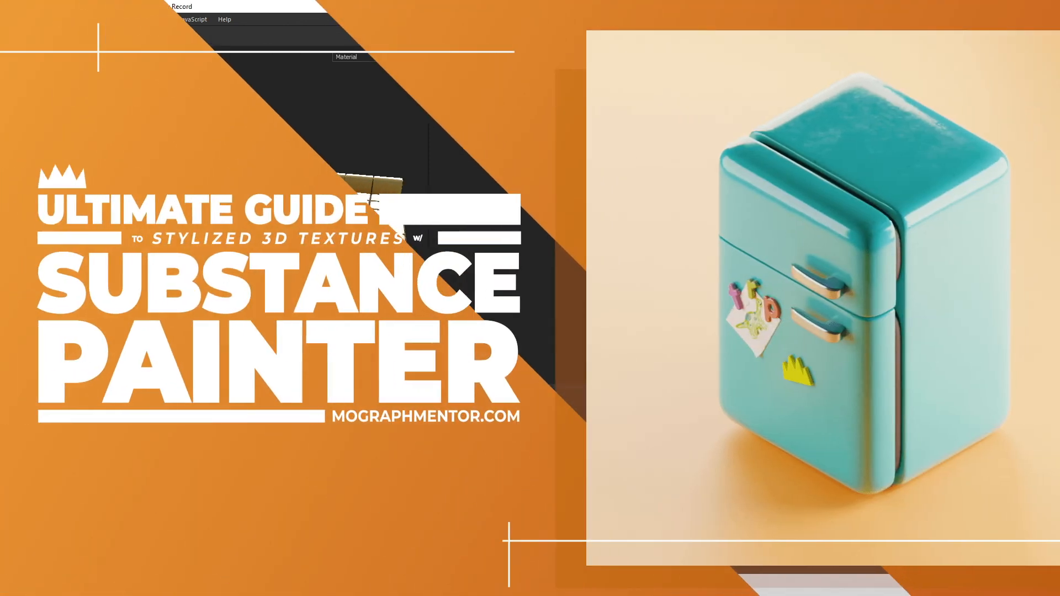